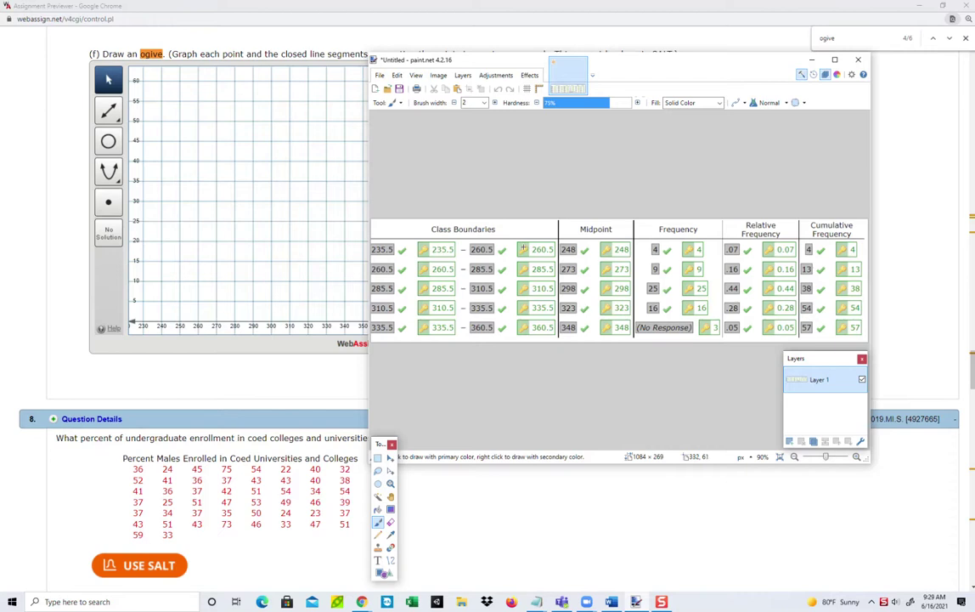
Clear the table image off the graph and draw a closed line segment from about (241, 22) to about (276, 32)
drag(638, 64, 974, 78)
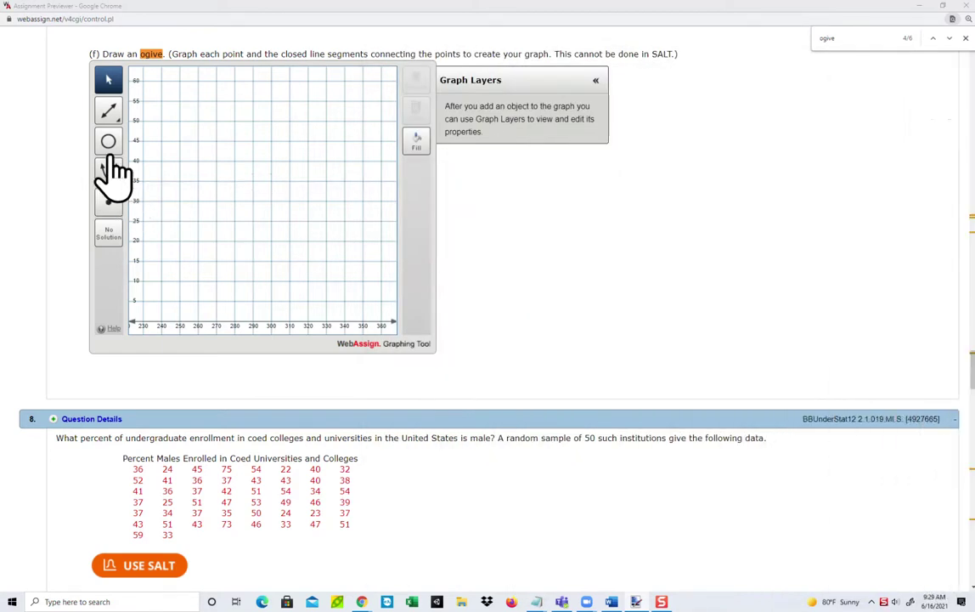
mouse_move(109, 129)
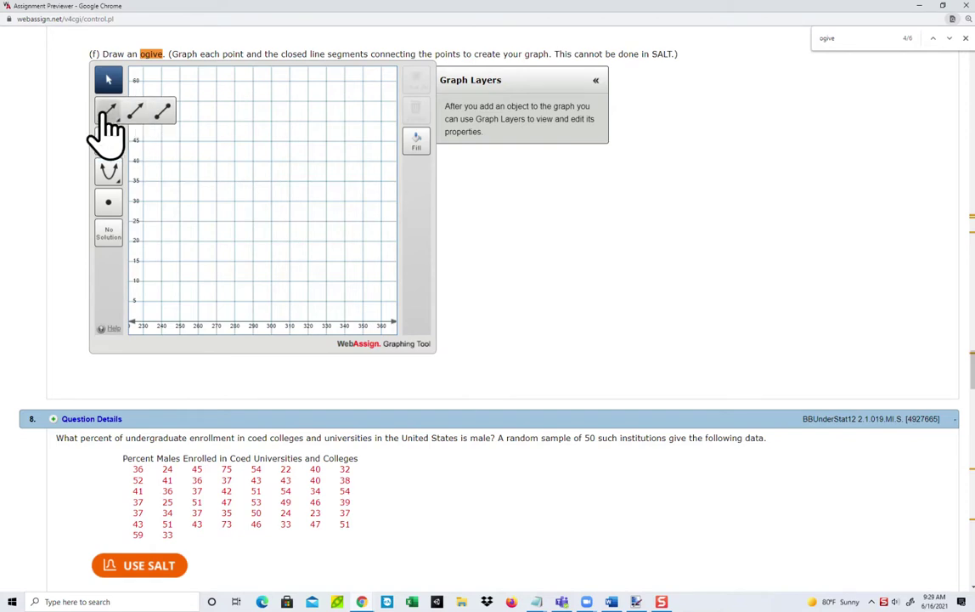
click(163, 113)
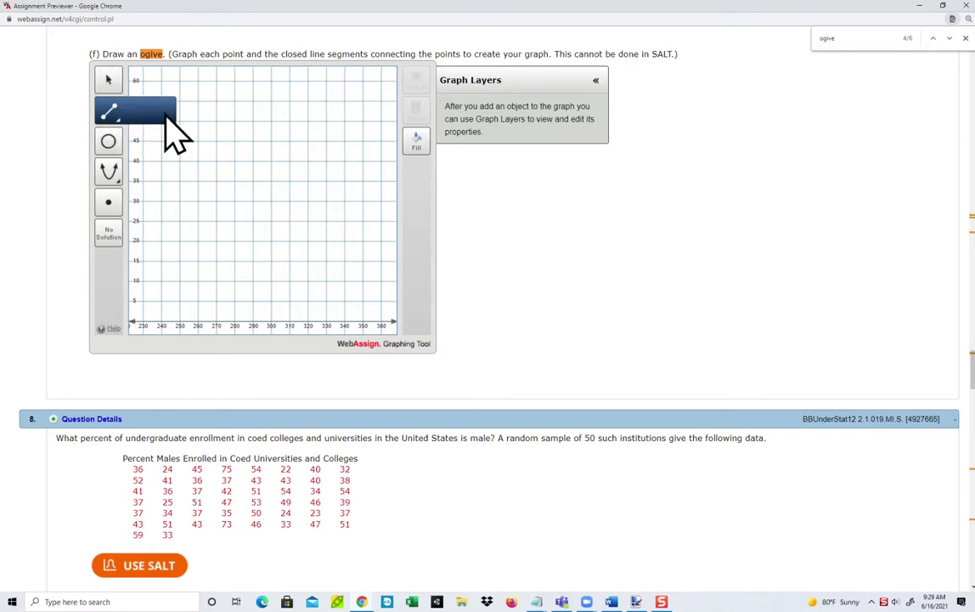
click(163, 232)
click(228, 193)
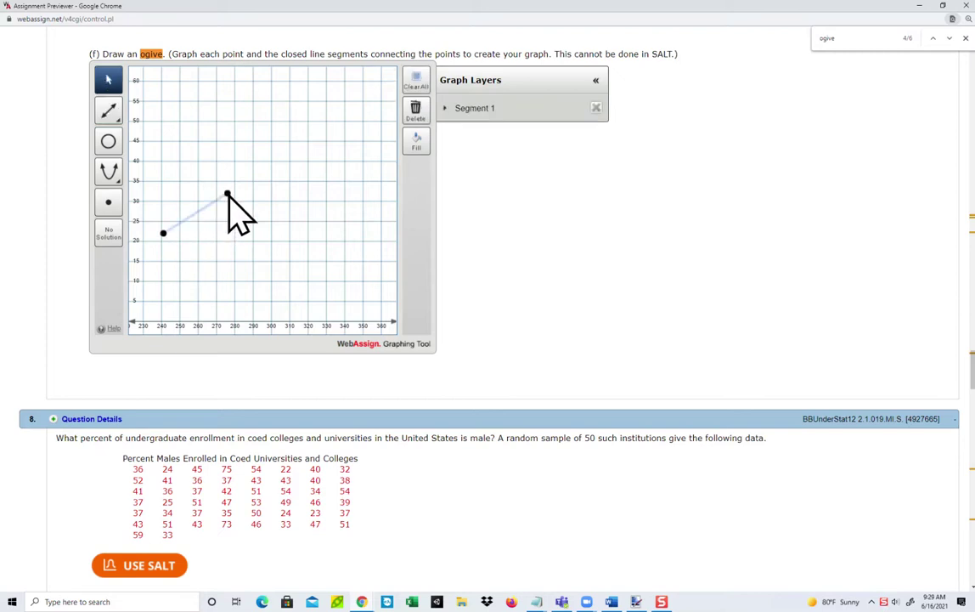
Check the class boundaries in the table image and set the first segment's starting point to (235.5, 0)
click(446, 110)
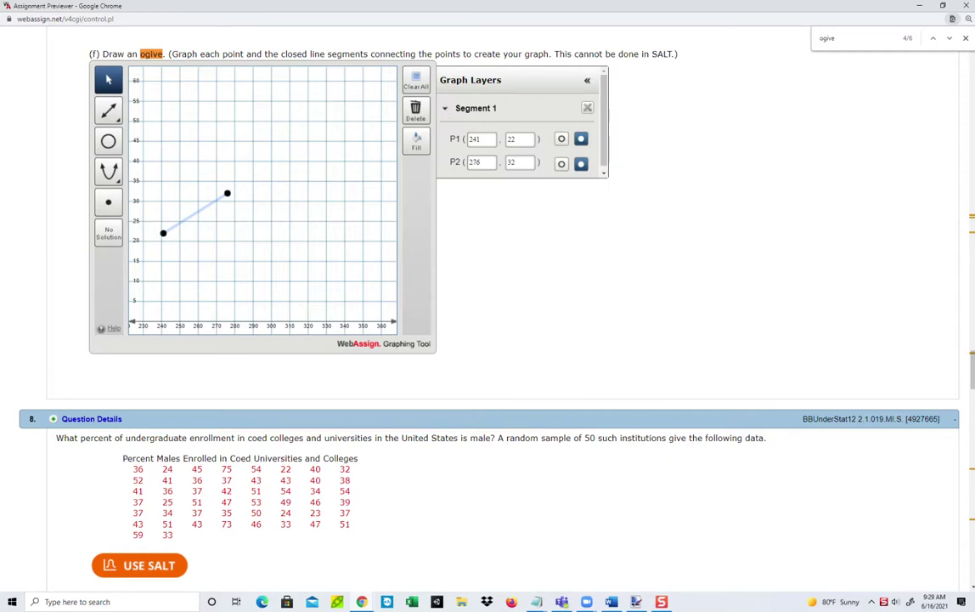
key(alt+Tab)
mouse_move(974, 107)
mouse_down()
mouse_move(647, 170)
mouse_move(592, 187)
mouse_move(579, 218)
mouse_up()
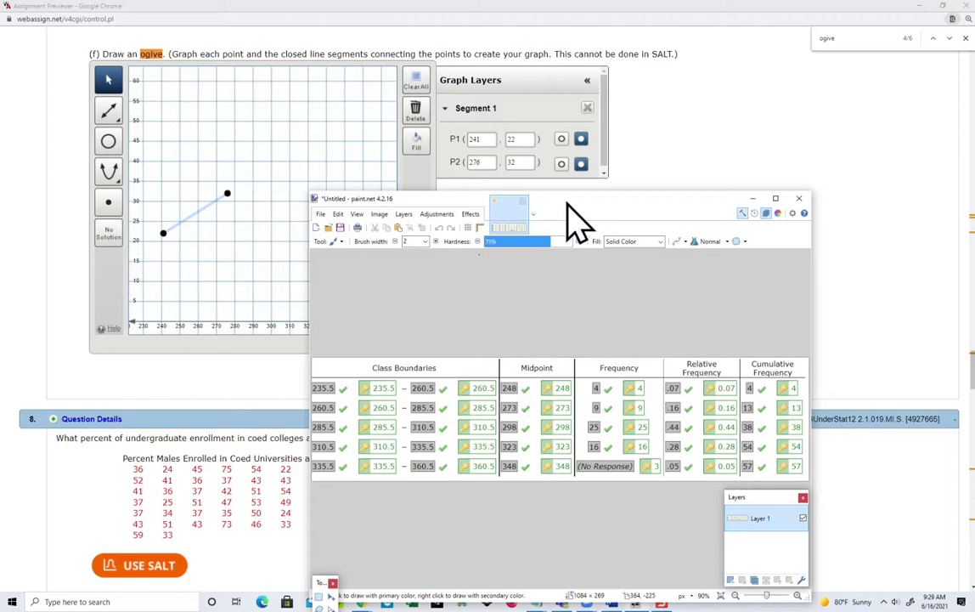
drag(572, 201, 974, 161)
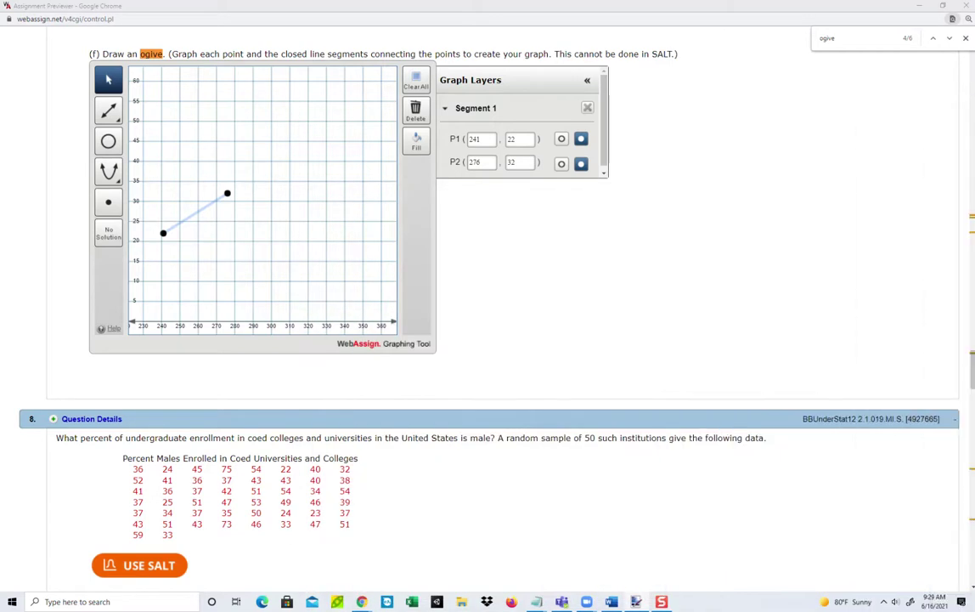
double_click(473, 140)
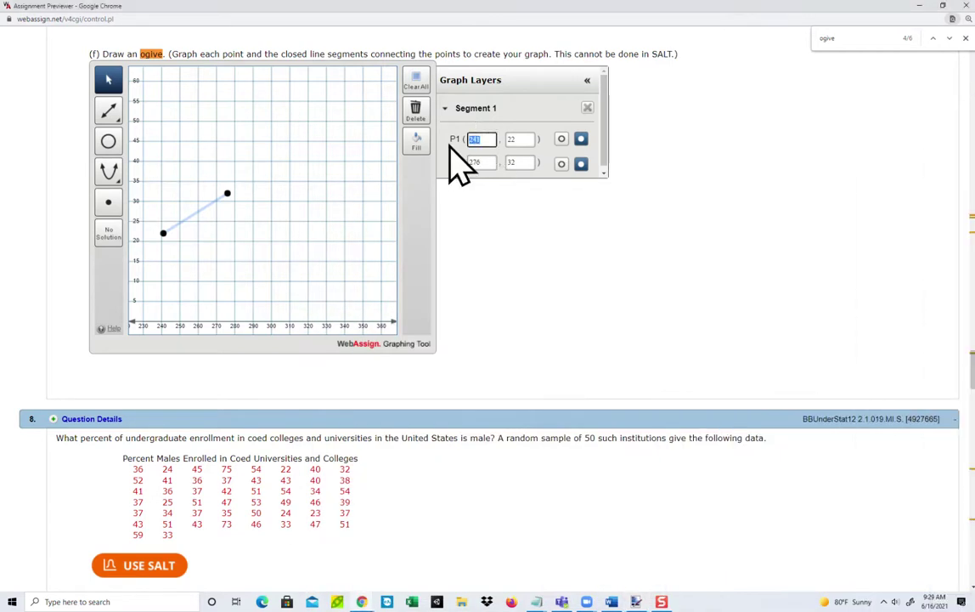
text(235.5)
key(Tab)
text(0)
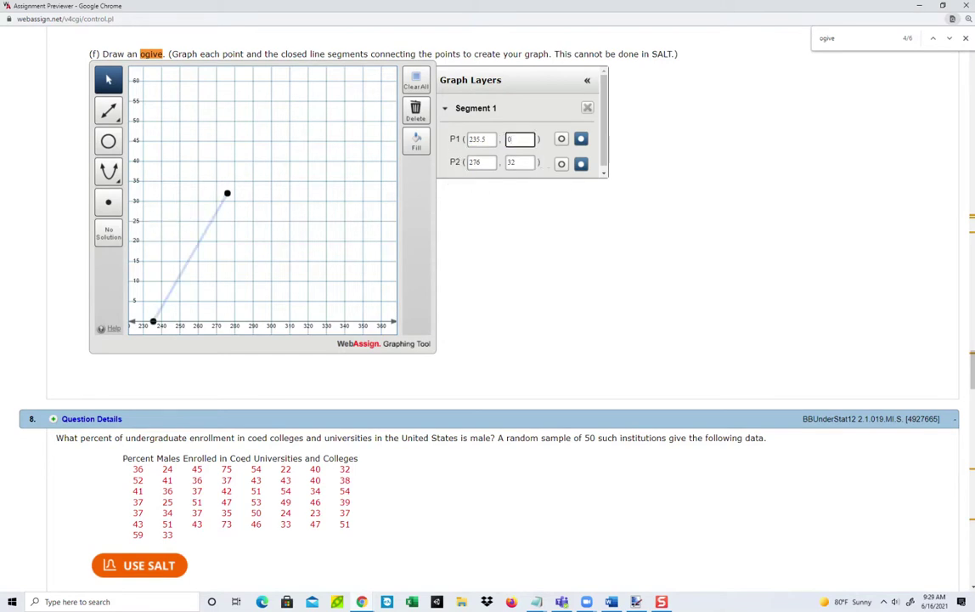
Consult the frequency table image and set the first segment's endpoint P2 to (260.5, 4)
mouse_move(974, 129)
mouse_down()
mouse_move(974, 142)
mouse_move(695, 189)
mouse_up()
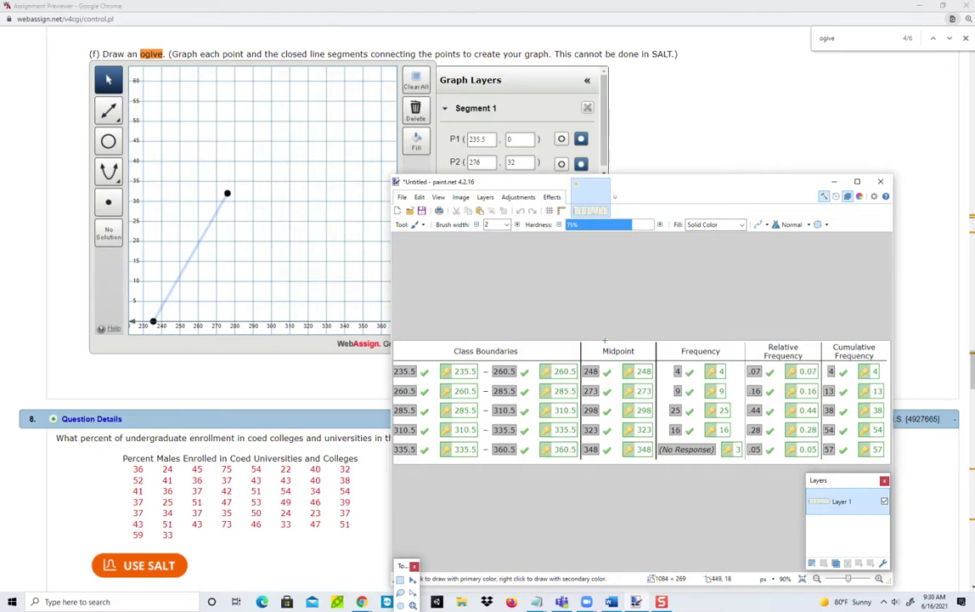
click(667, 115)
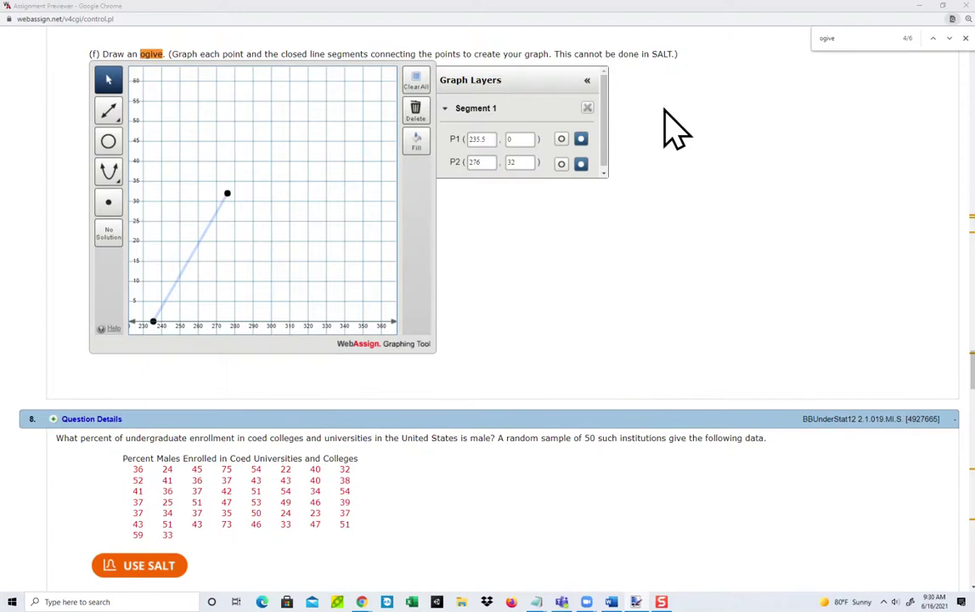
drag(496, 162, 459, 170)
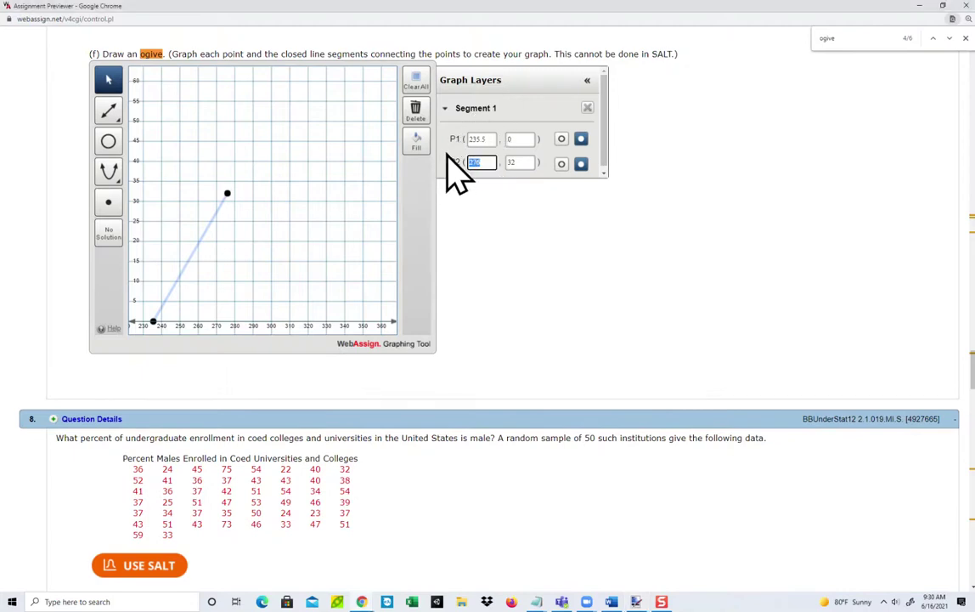
text(260.5)
key(Tab)
text(4)
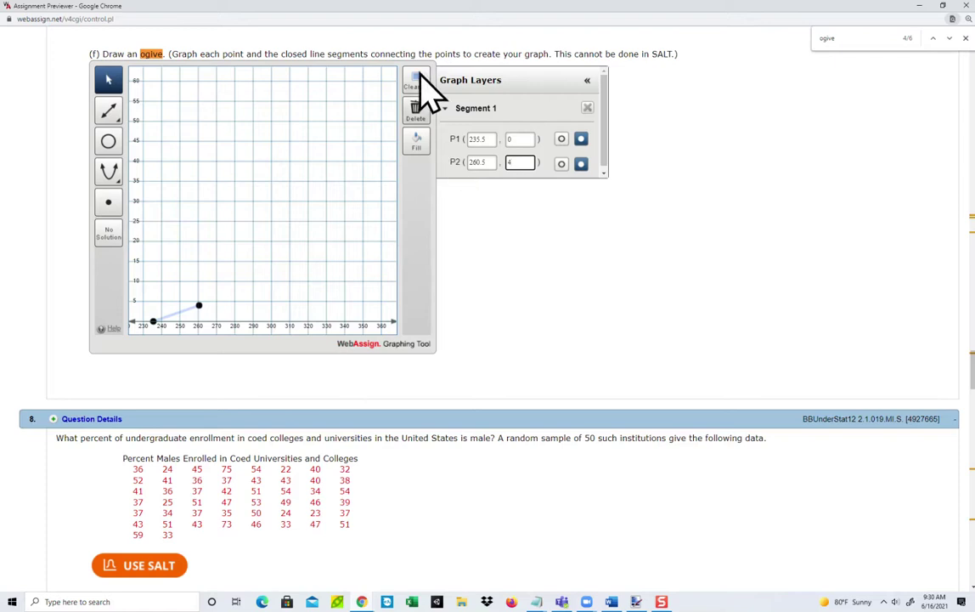
Review the table image and draw a second closed segment from about (262, 37) to about (323.5, 47)
drag(974, 185, 696, 197)
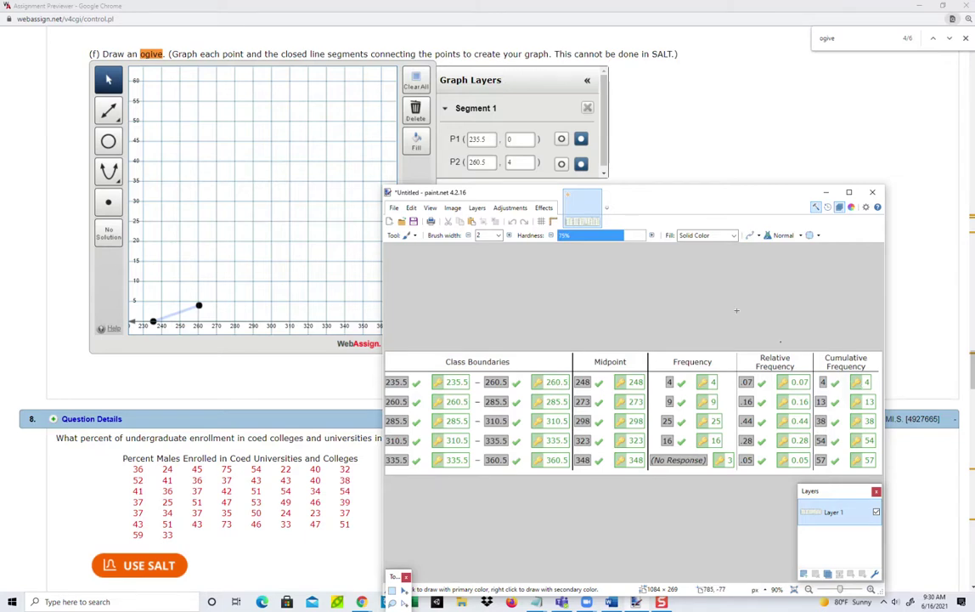
mouse_move(662, 195)
mouse_down()
mouse_move(974, 156)
mouse_move(974, 119)
mouse_up()
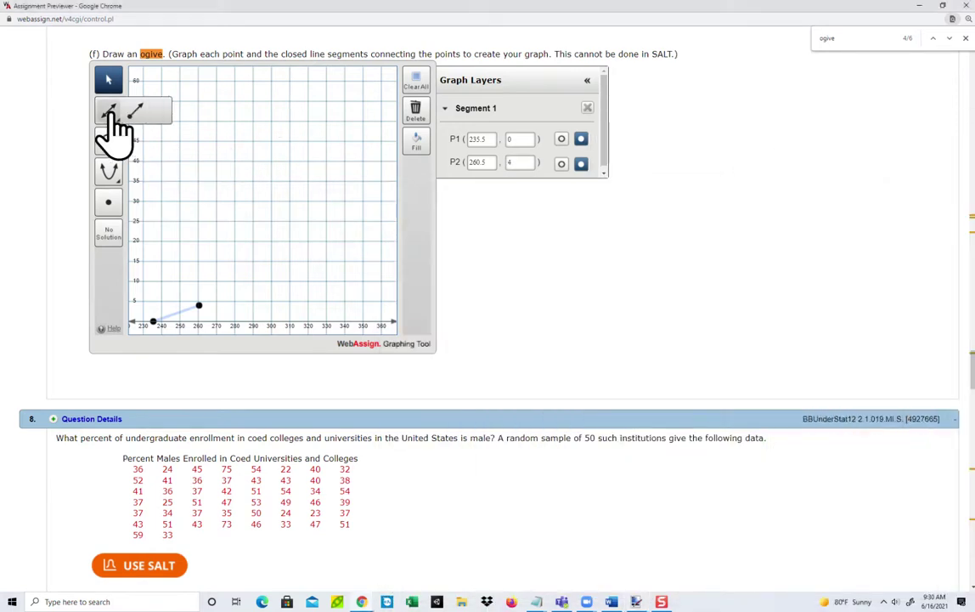
click(166, 115)
click(201, 174)
click(314, 134)
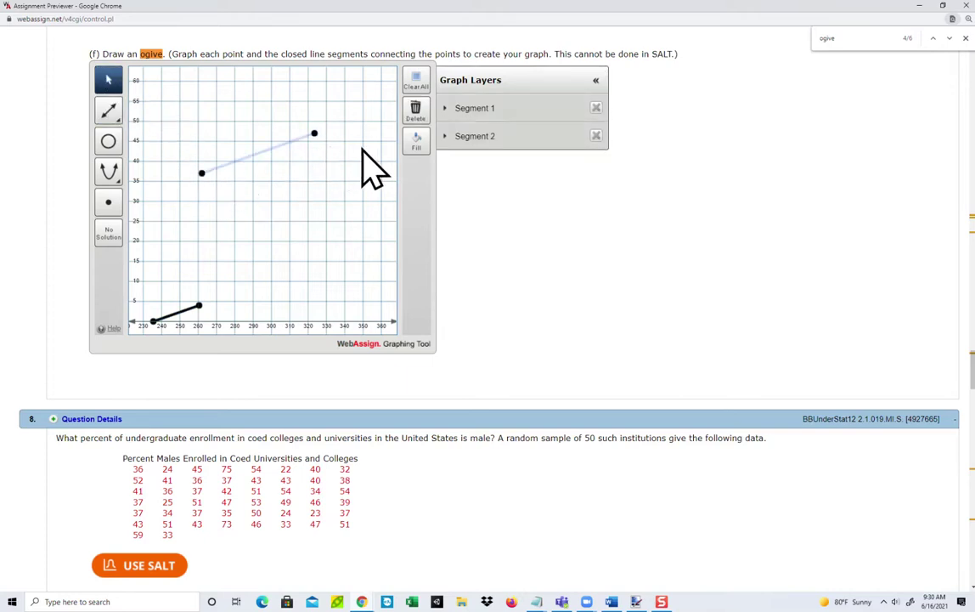
Check the table image and set Segment 2's starting point P1 to (260.5, 4), where the first segment ends
click(445, 138)
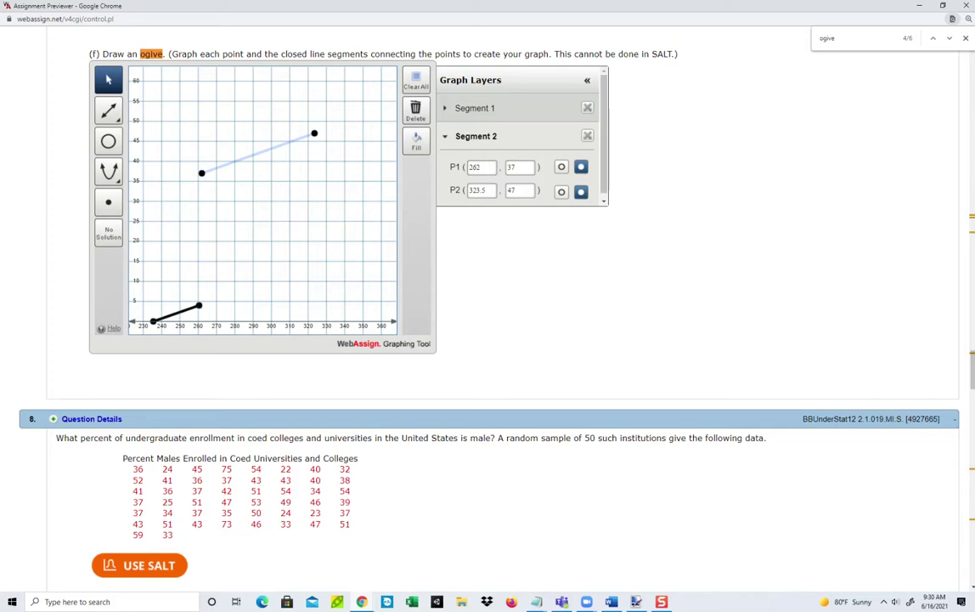
mouse_move(973, 136)
mouse_down()
mouse_move(681, 202)
mouse_move(669, 216)
mouse_up()
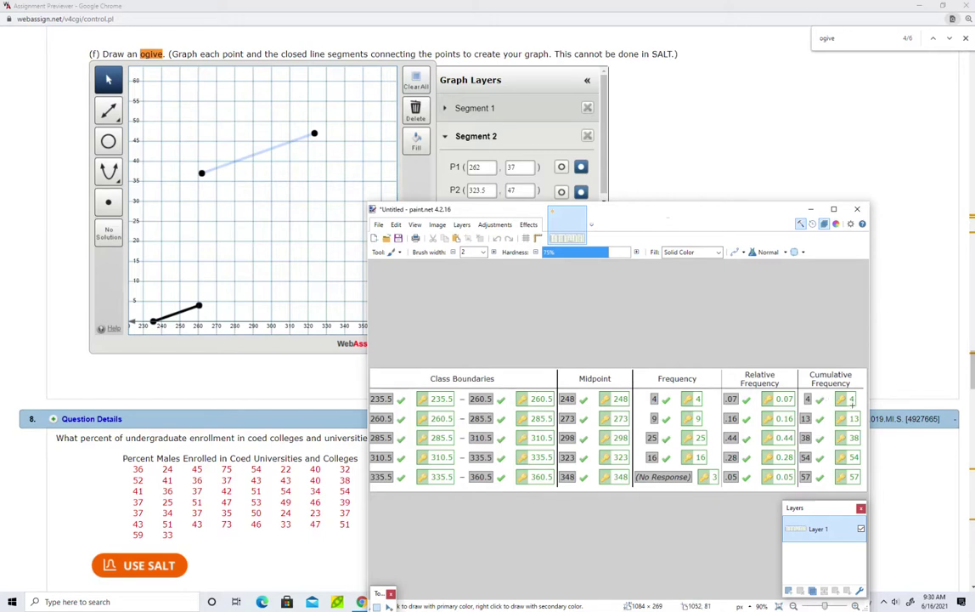
drag(658, 211, 974, 91)
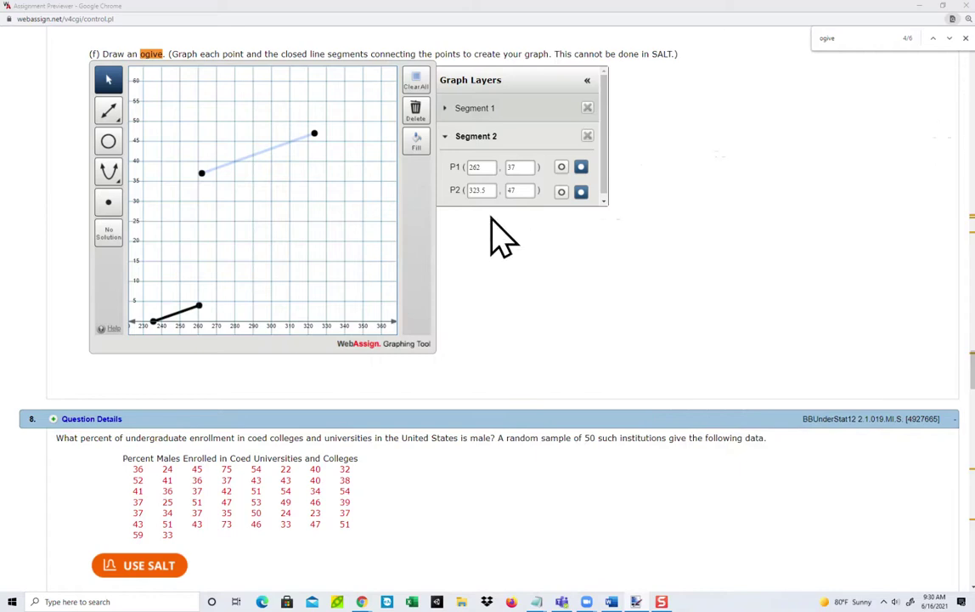
double_click(481, 167)
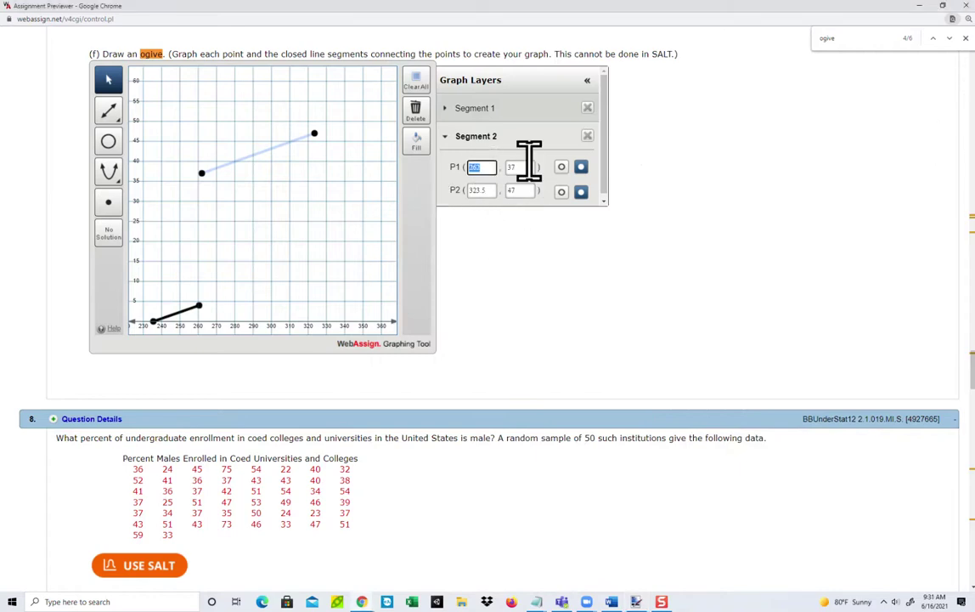
text(260.5)
key(Tab)
text(4)
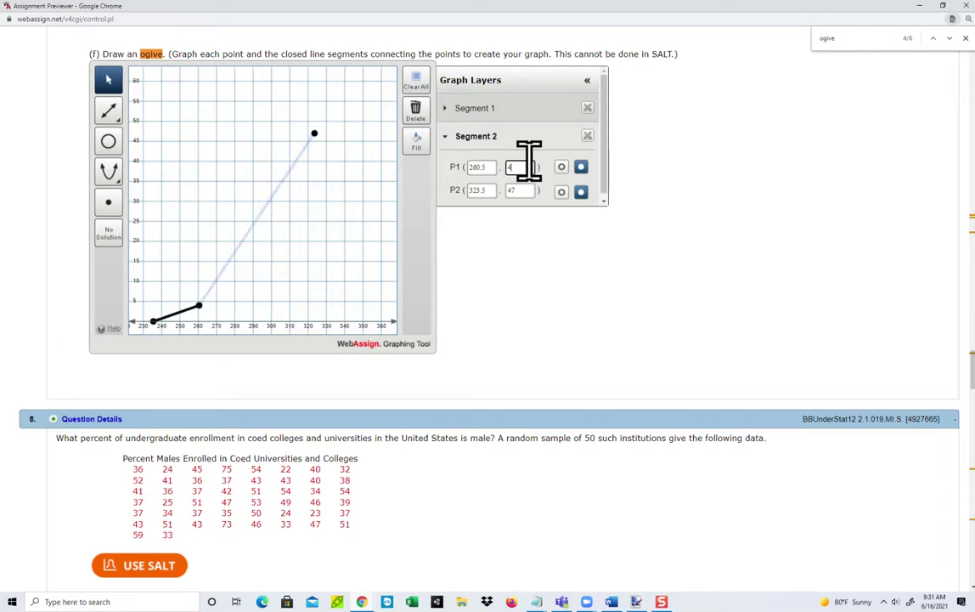
Look up the second class in the table image and set Segment 2's endpoint P2 to (285.5, 13)
key(Tab)
mouse_move(974, 105)
mouse_down()
mouse_move(744, 124)
mouse_move(654, 189)
mouse_move(655, 212)
mouse_up()
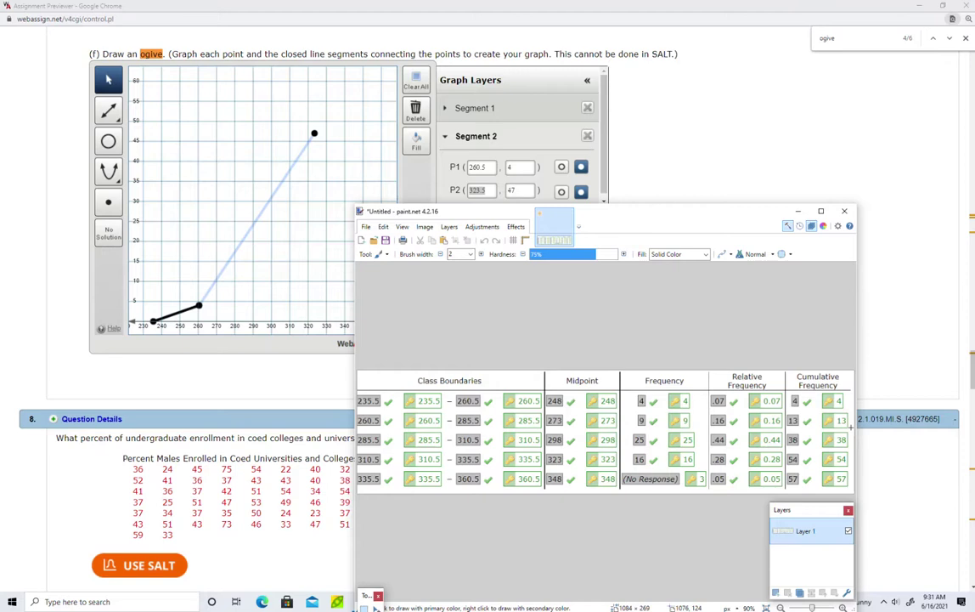
drag(680, 212, 974, 140)
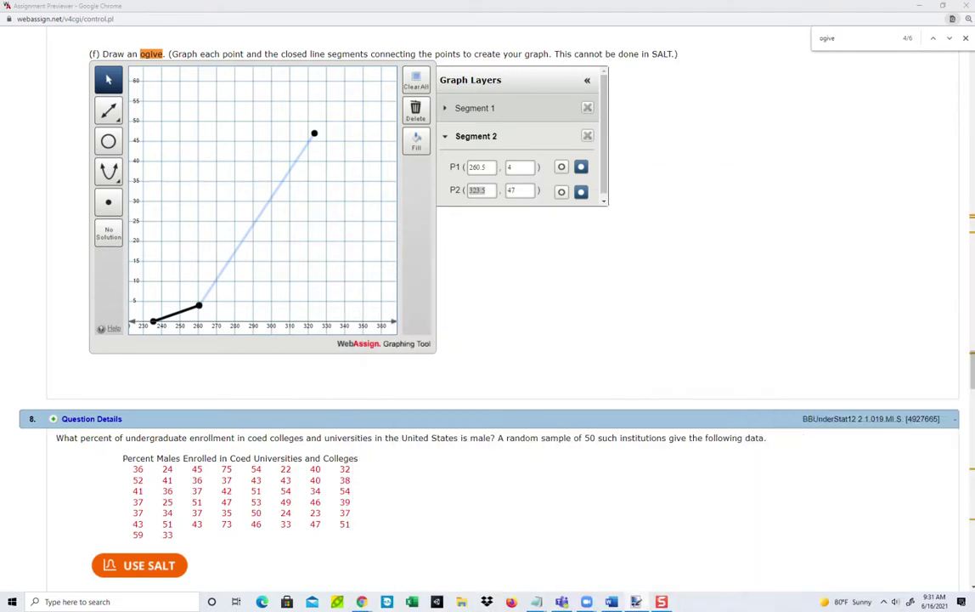
drag(488, 189, 453, 211)
text(285.5)
key(Tab)
text(13)
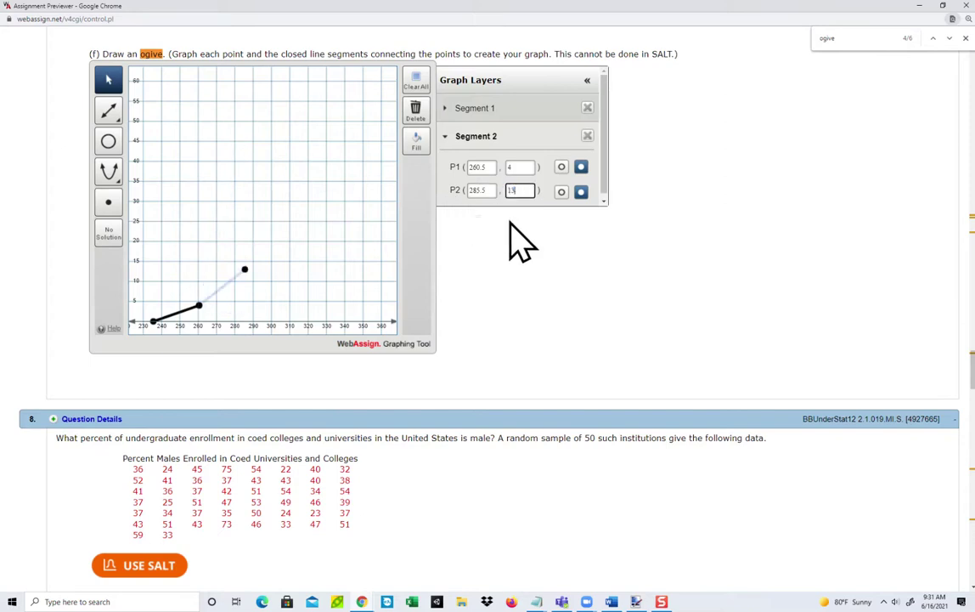
Draw a third closed line segment on the graph from about (276.5, 39) to about (322.5, 40)
click(109, 109)
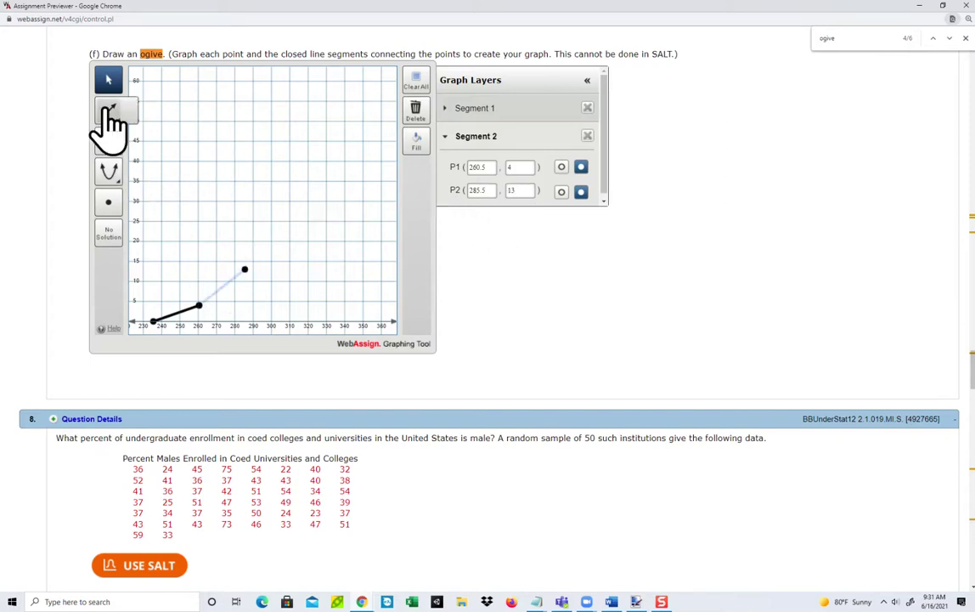
click(164, 109)
click(229, 165)
click(312, 161)
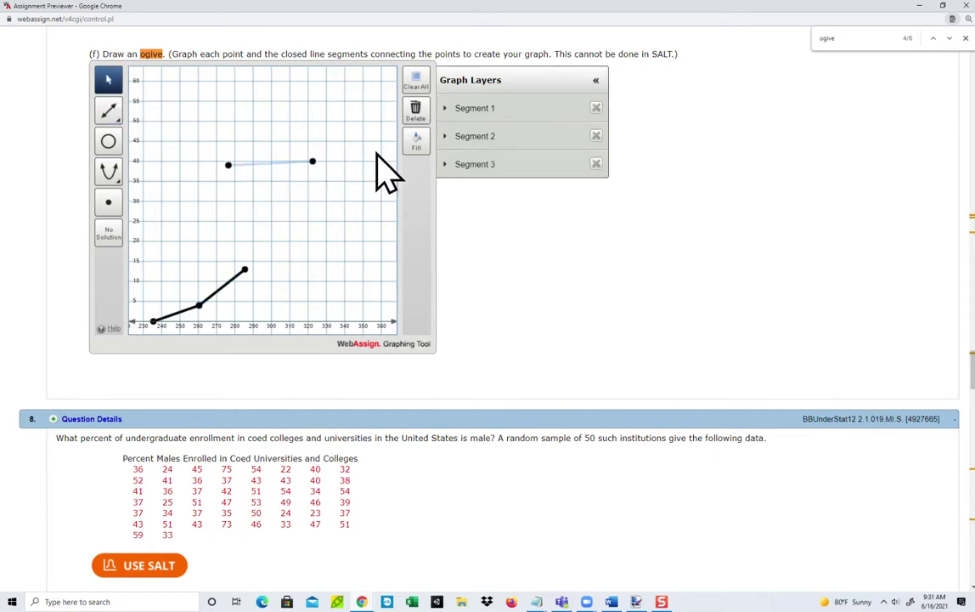
Consult the table image and set Segment 3's starting point P1 to (285.5, 13)
click(444, 164)
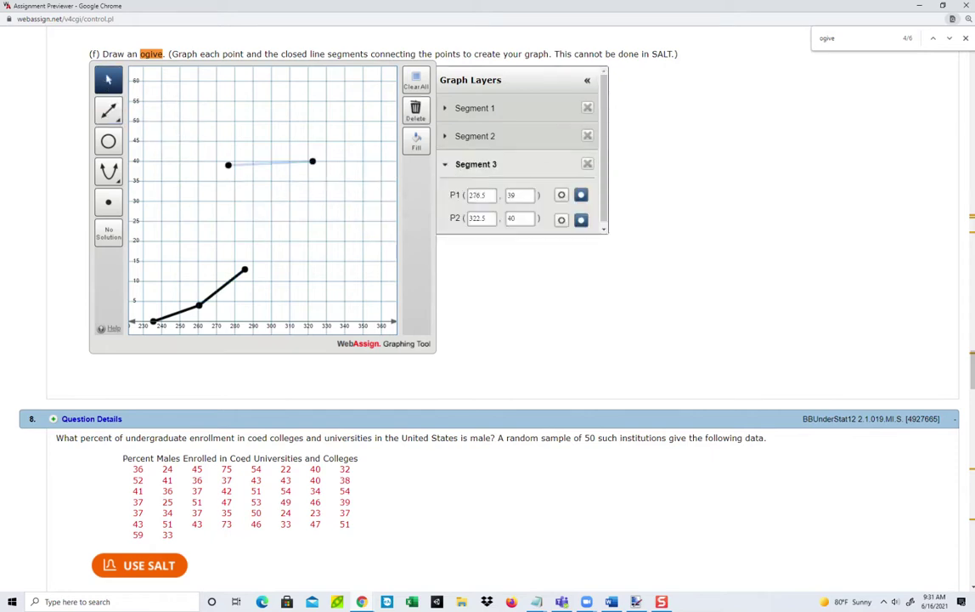
mouse_move(974, 115)
mouse_down()
mouse_move(974, 128)
mouse_move(708, 210)
mouse_move(657, 247)
mouse_up()
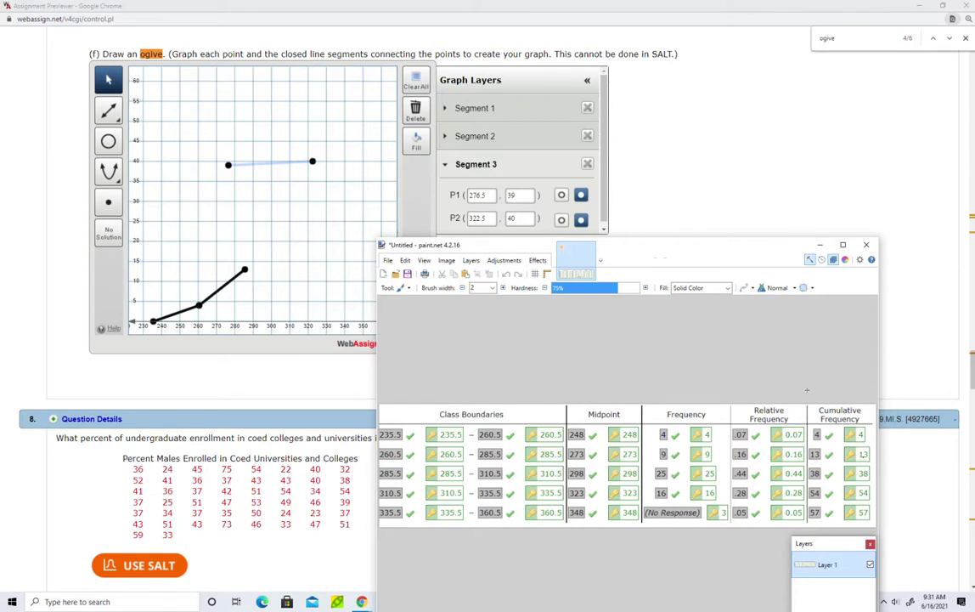
drag(678, 244, 974, 103)
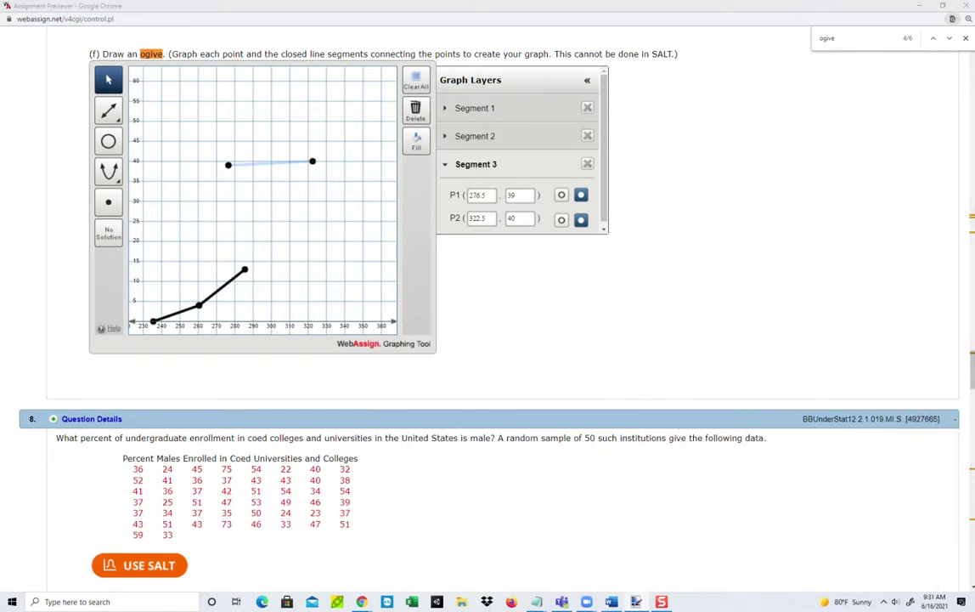
double_click(490, 195)
text(285.5)
key(Tab)
text(13)
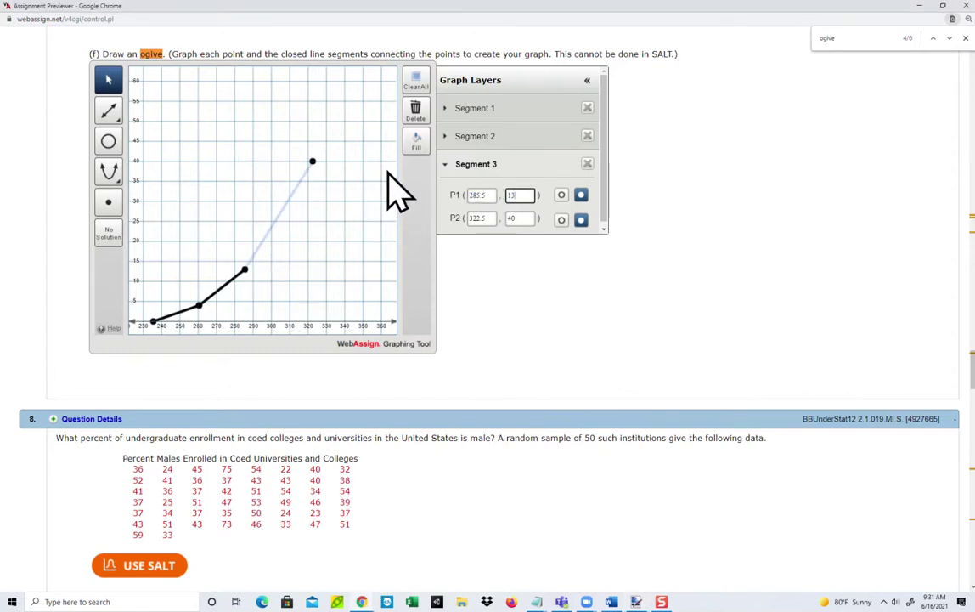
Look up the third class in the table image and set Segment 3's endpoint P2 to (310.5, 38)
mouse_move(974, 155)
mouse_down()
mouse_move(846, 156)
mouse_move(640, 246)
mouse_up()
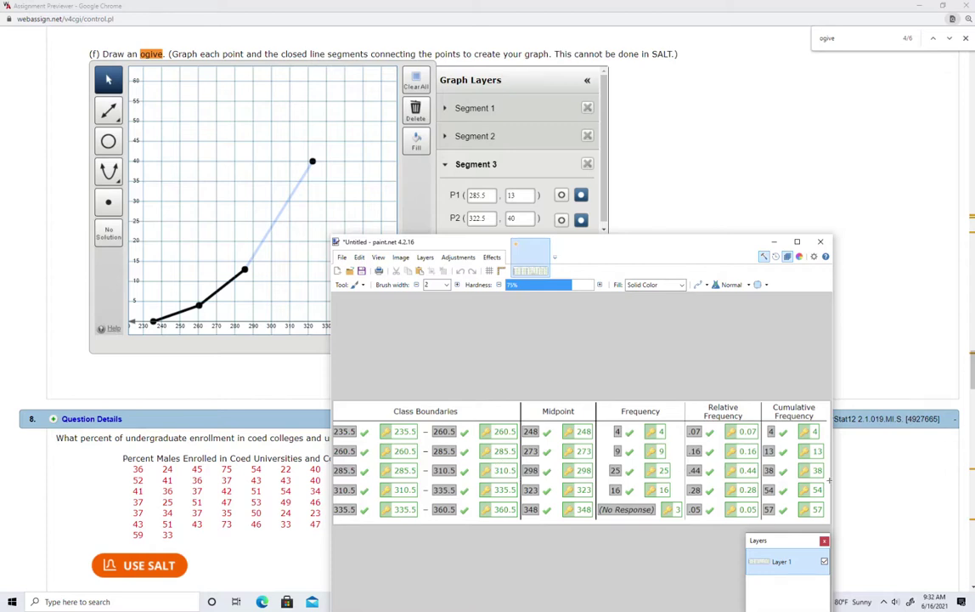
drag(665, 254, 974, 149)
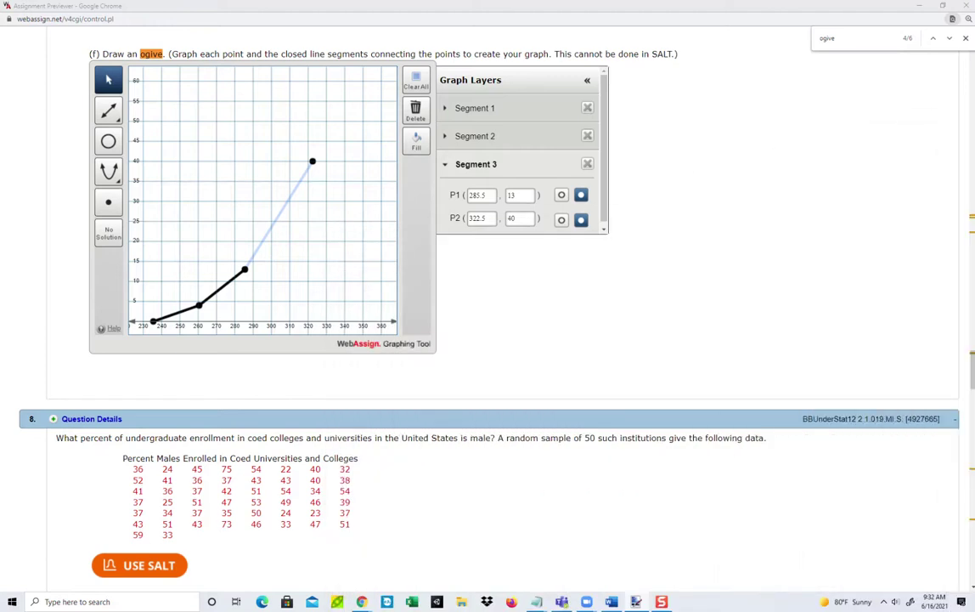
click(486, 217)
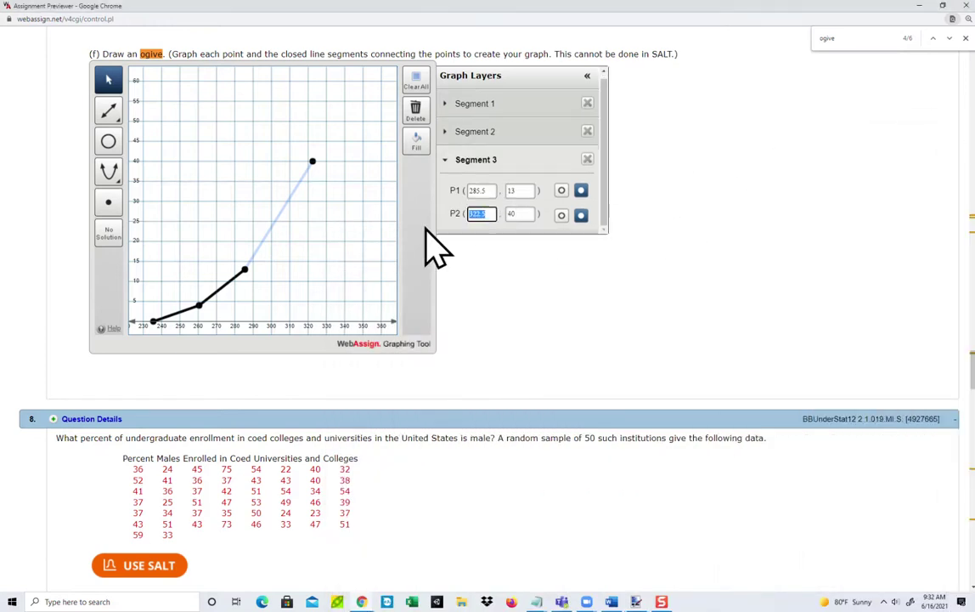
text(310.5)
key(Tab)
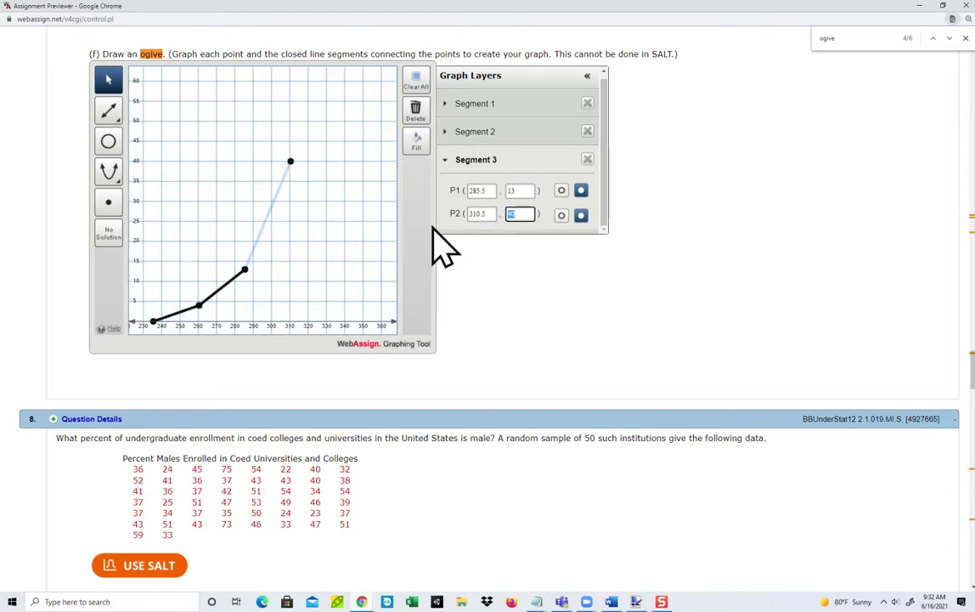
text(38)
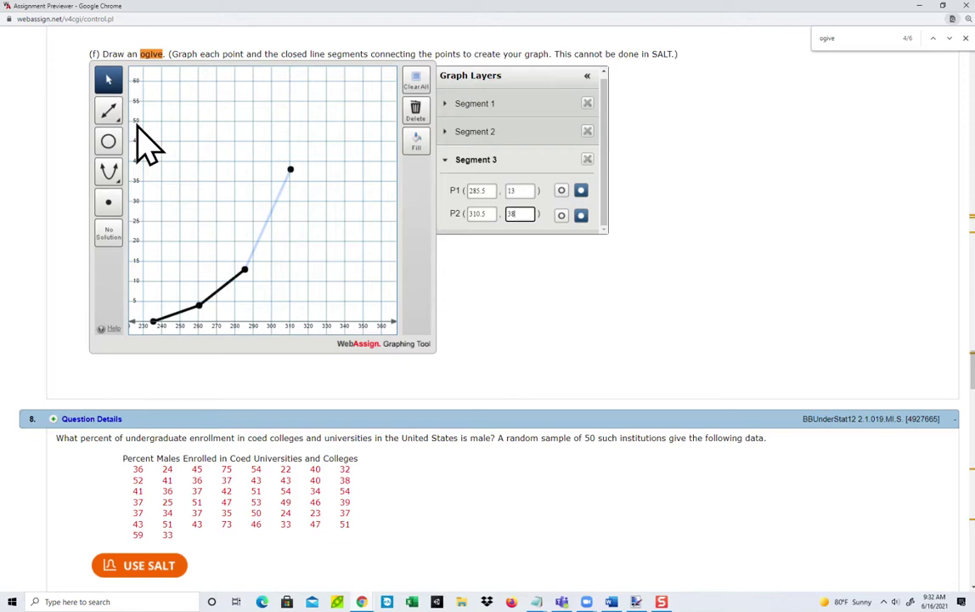
Draw a fourth closed line segment on the graph from about (300.5, 52) to about (337, 51)
mouse_move(114, 123)
click(161, 111)
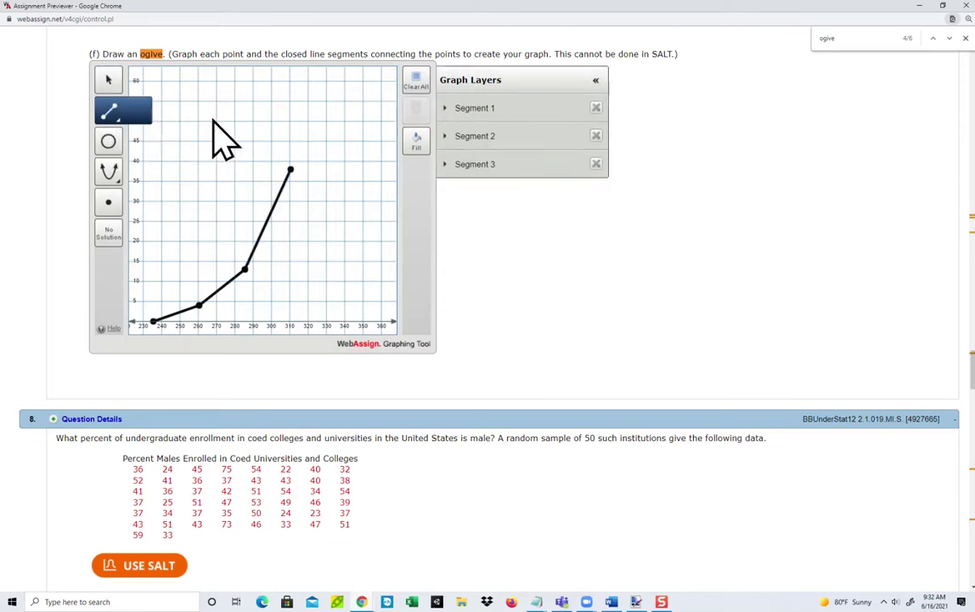
click(272, 113)
click(339, 118)
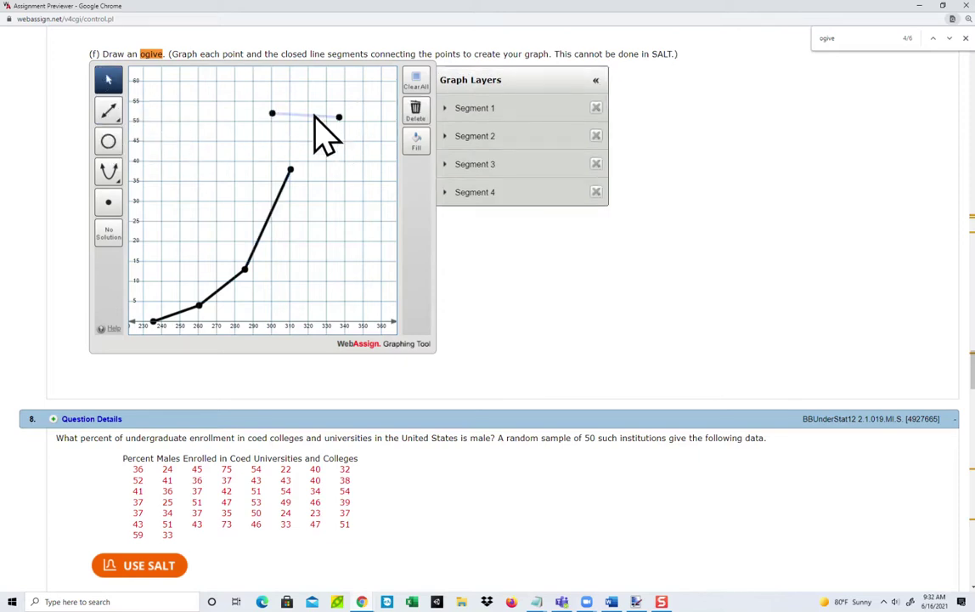
Consult the table image and set Segment 4's starting point P1 to (310.5, 38)
click(444, 192)
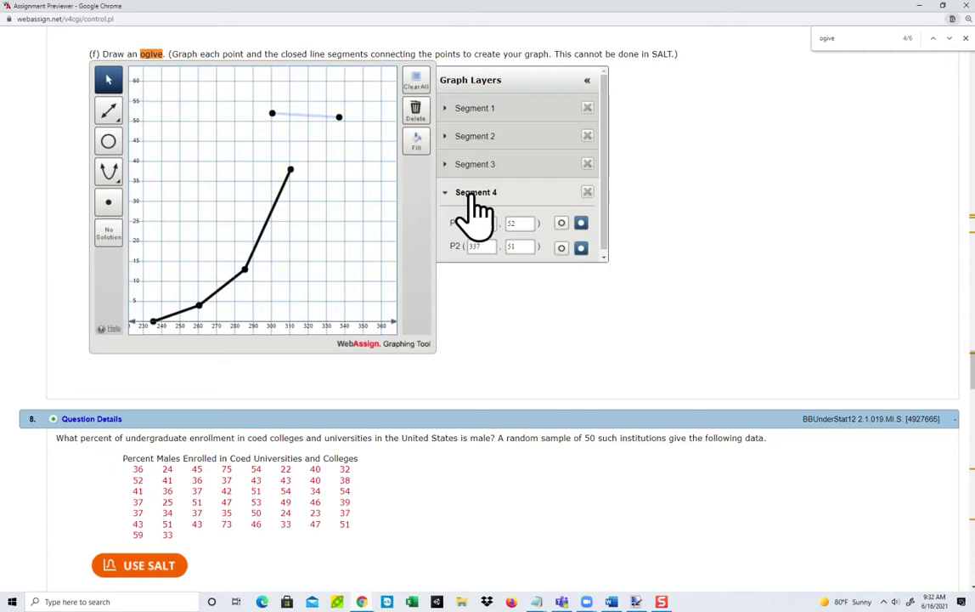
mouse_move(974, 136)
mouse_down()
mouse_move(974, 148)
mouse_move(712, 241)
mouse_move(653, 273)
mouse_up()
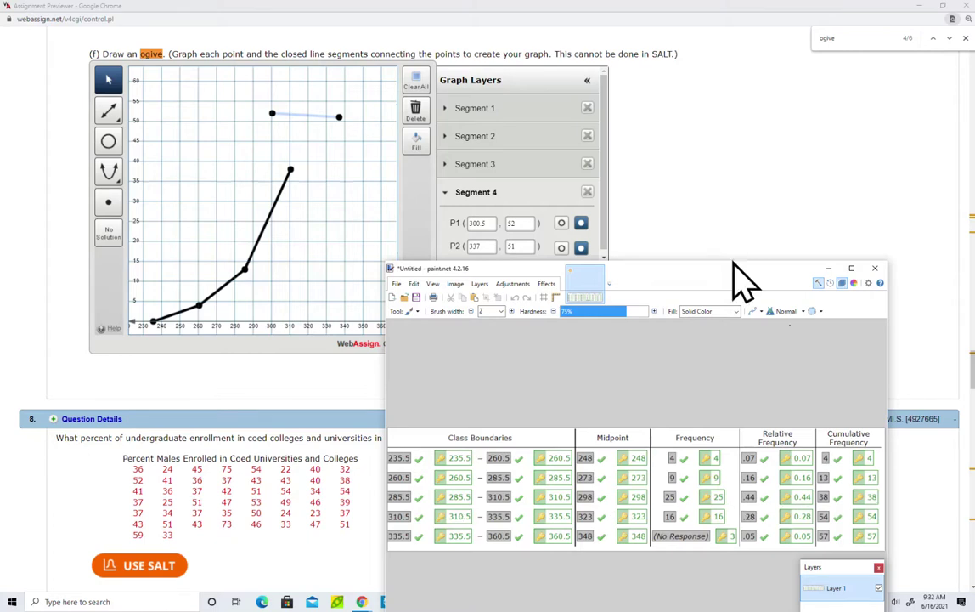
drag(713, 270, 974, 170)
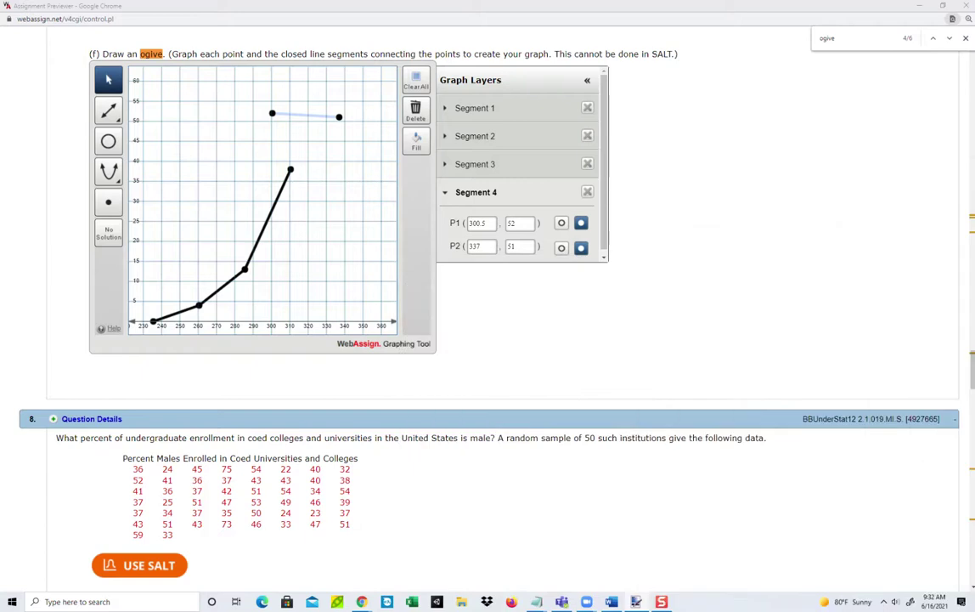
drag(495, 224, 422, 224)
text(310.5)
key(Tab)
text(38)
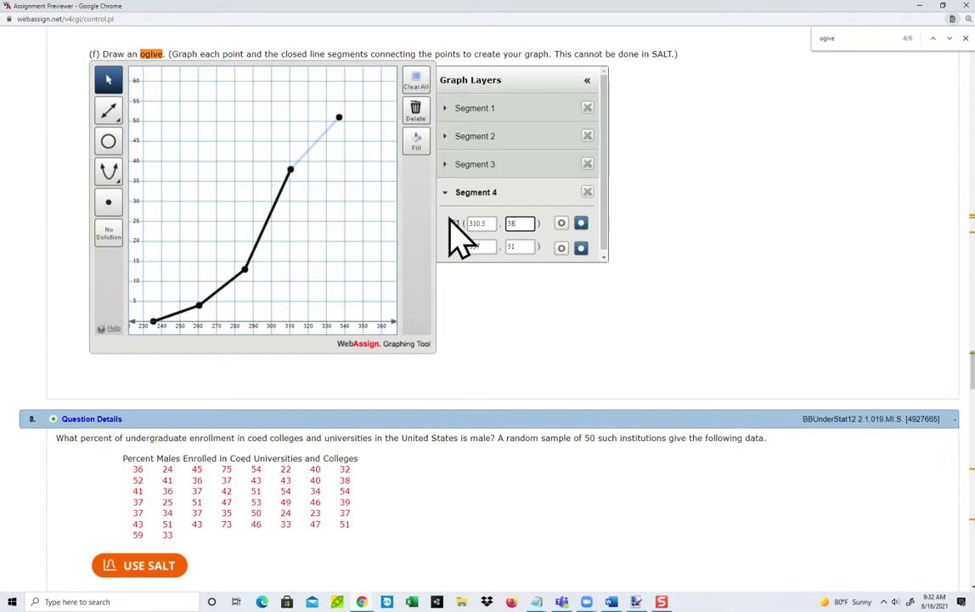
Look up the fourth class in the table image and set Segment 4's endpoint P2 to (335.5, 54)
mouse_move(974, 146)
mouse_down()
mouse_move(925, 146)
mouse_move(681, 202)
mouse_move(615, 255)
mouse_move(614, 271)
mouse_up()
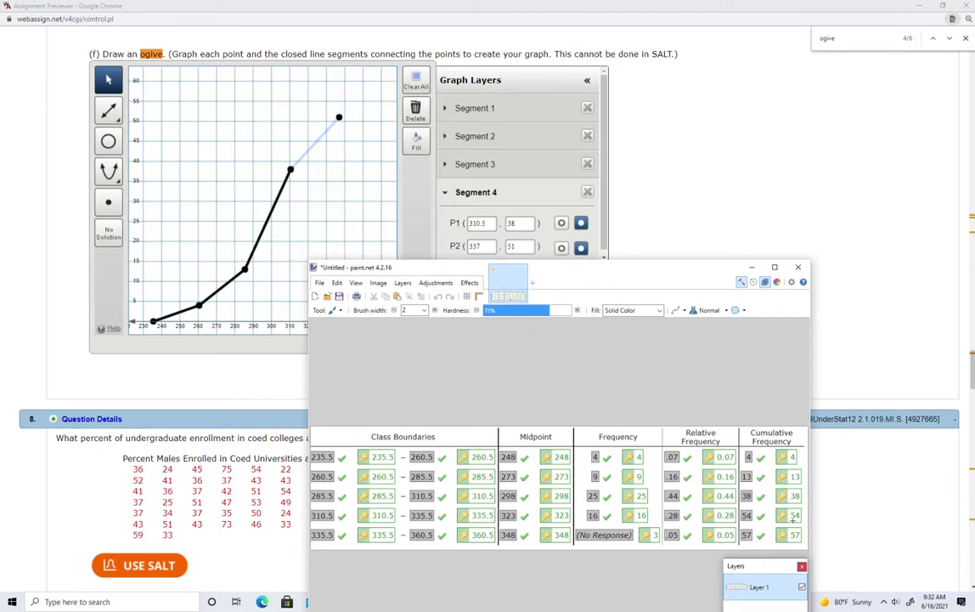
drag(668, 267, 974, 153)
double_click(481, 246)
text(335.5)
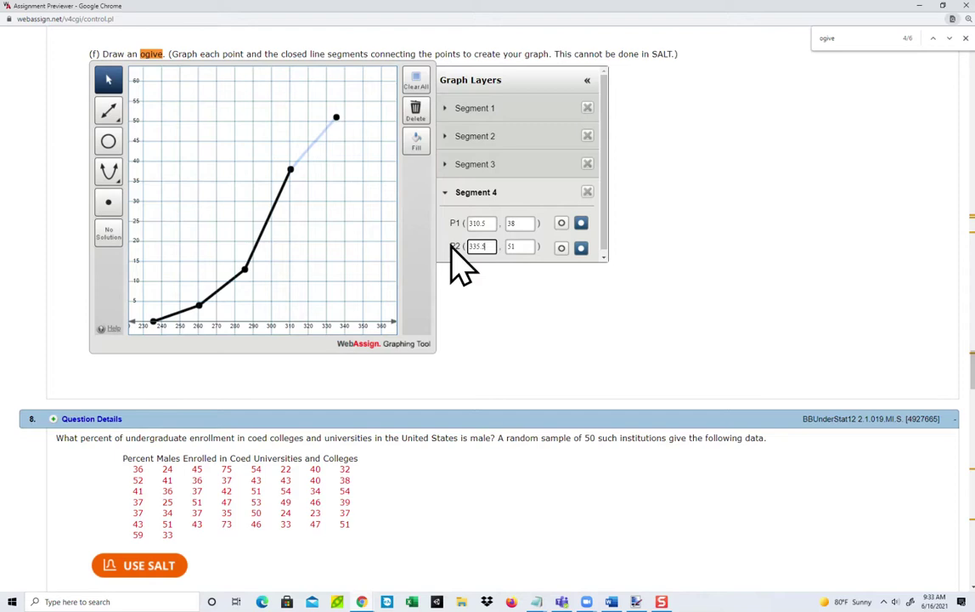
key(Tab)
text(54)
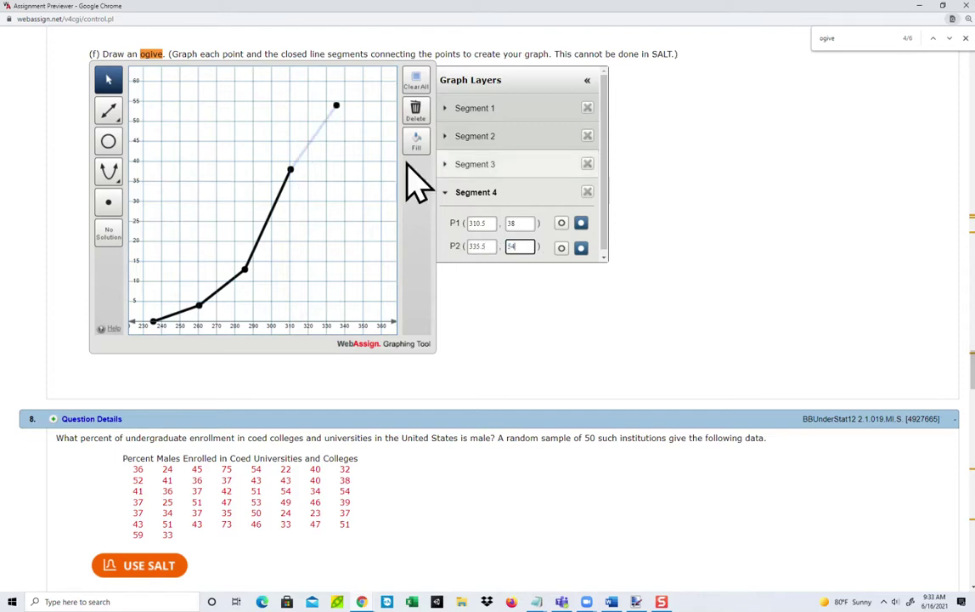
Draw a fifth closed line segment on the graph from about (319, 23) to about (348.5, 16)
click(108, 112)
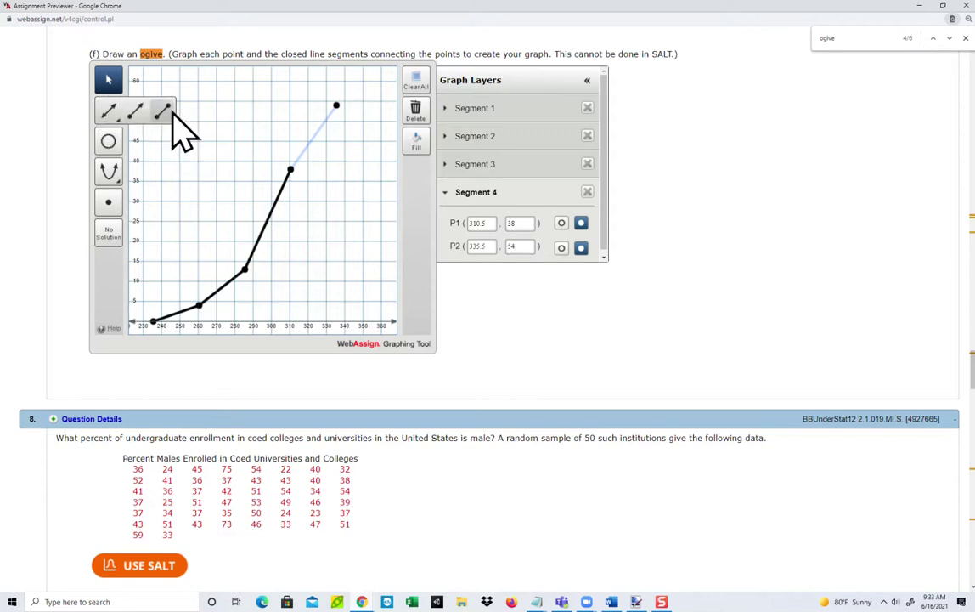
click(163, 113)
click(306, 229)
click(360, 257)
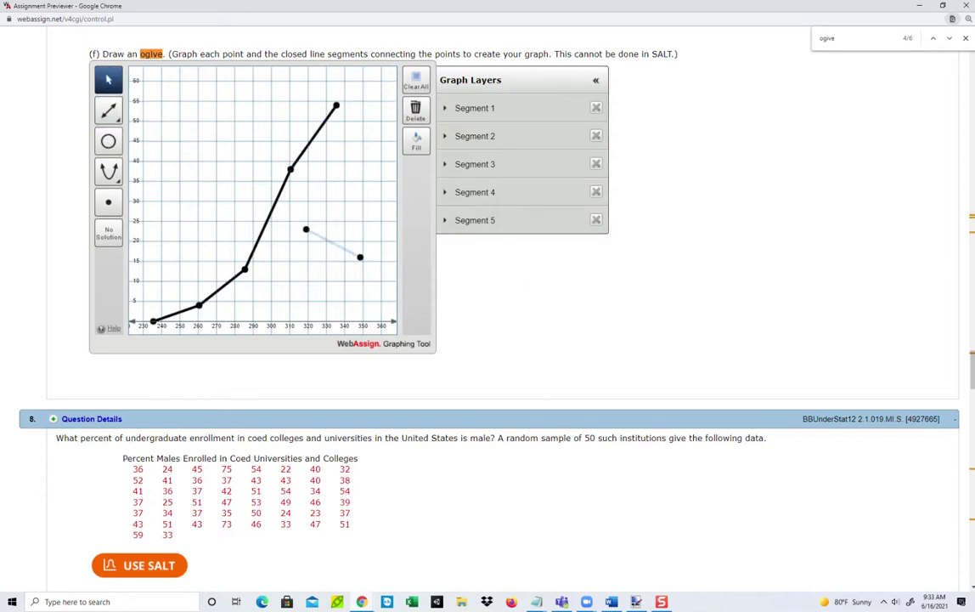
Consult the table image and set Segment 5's starting point P1 to (335.5, 54)
mouse_move(974, 105)
mouse_down()
mouse_move(836, 113)
mouse_move(771, 105)
mouse_up()
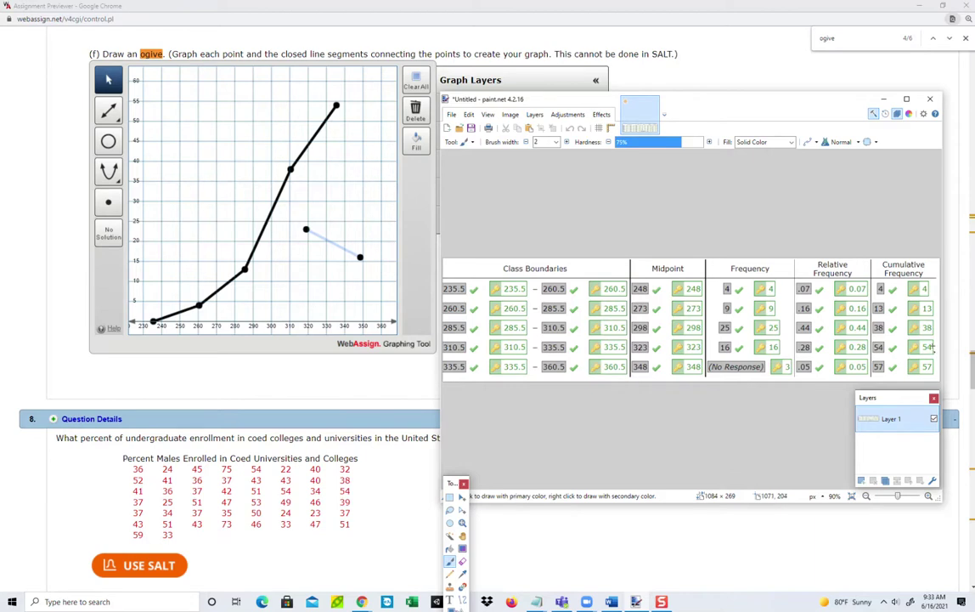
drag(762, 106, 974, 51)
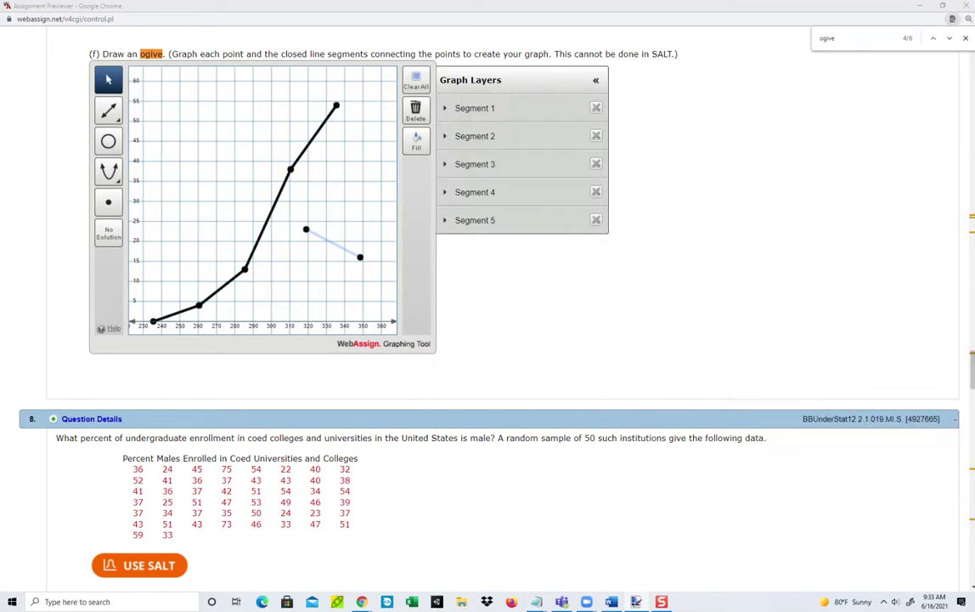
click(446, 221)
double_click(488, 252)
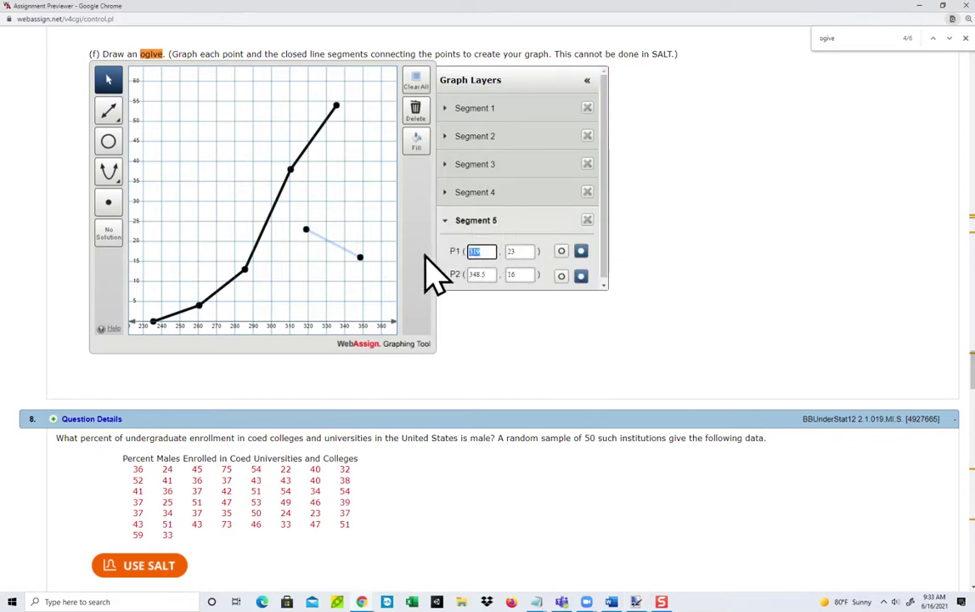
text(335.5)
key(Tab)
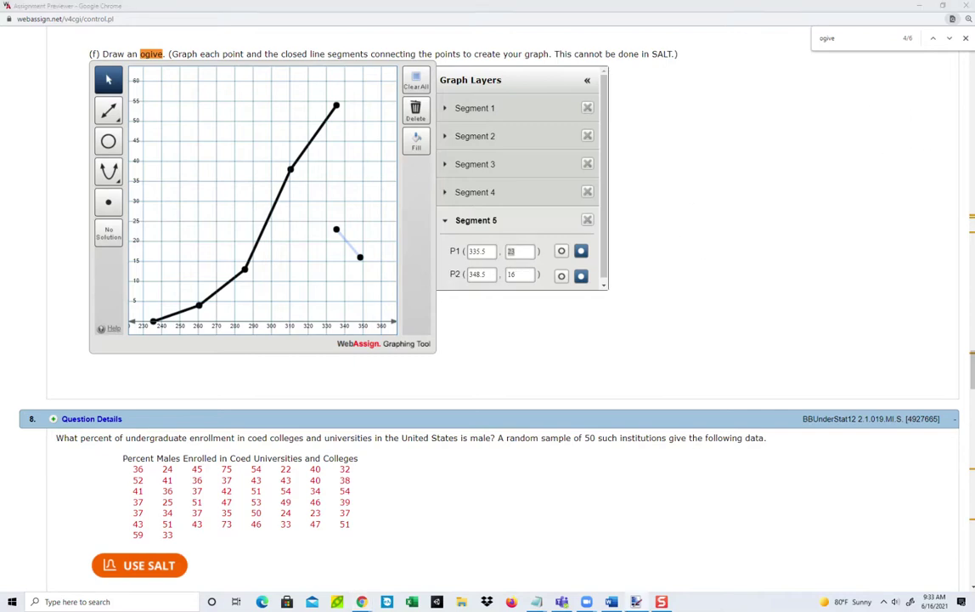
drag(514, 252, 491, 253)
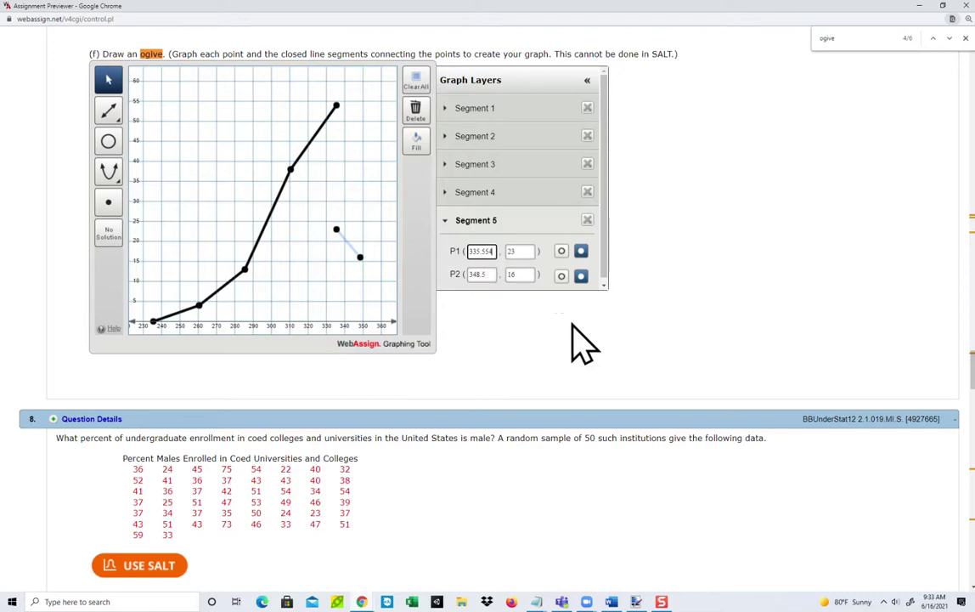
text(335.554)
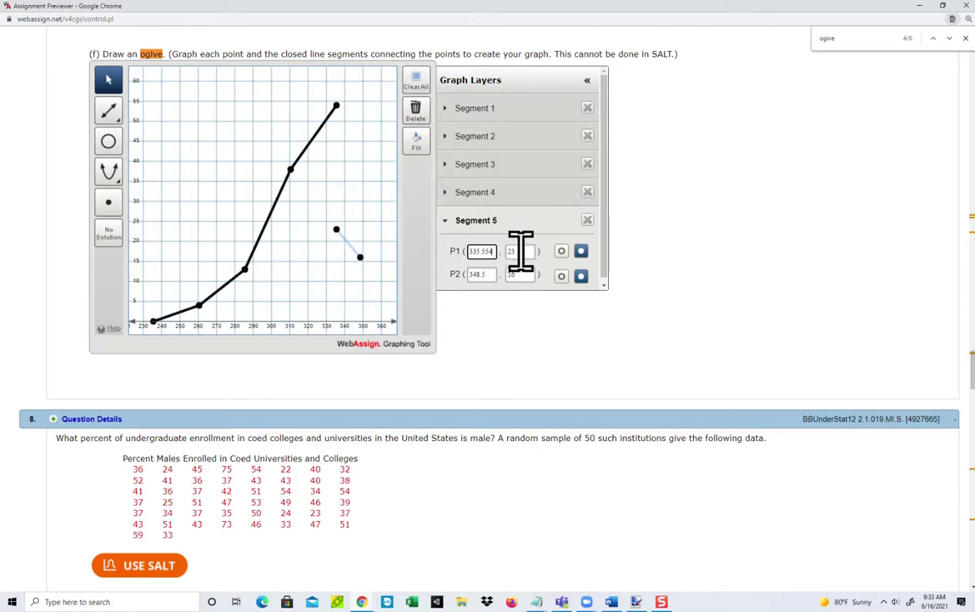
click(521, 250)
text(54)
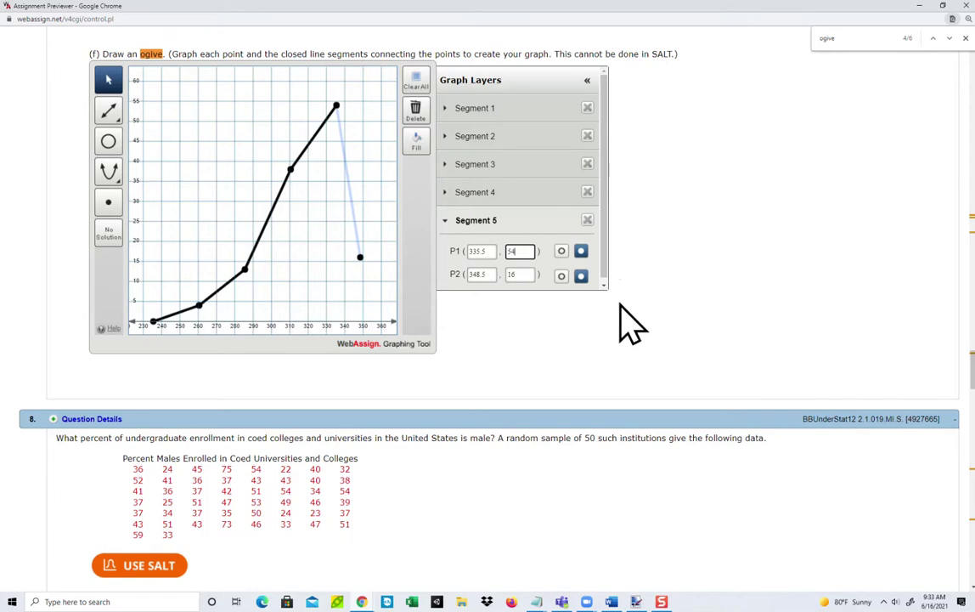
Look up the last class in the table image and set Segment 5's endpoint P2 to (360.5, 57)
drag(974, 85, 630, 86)
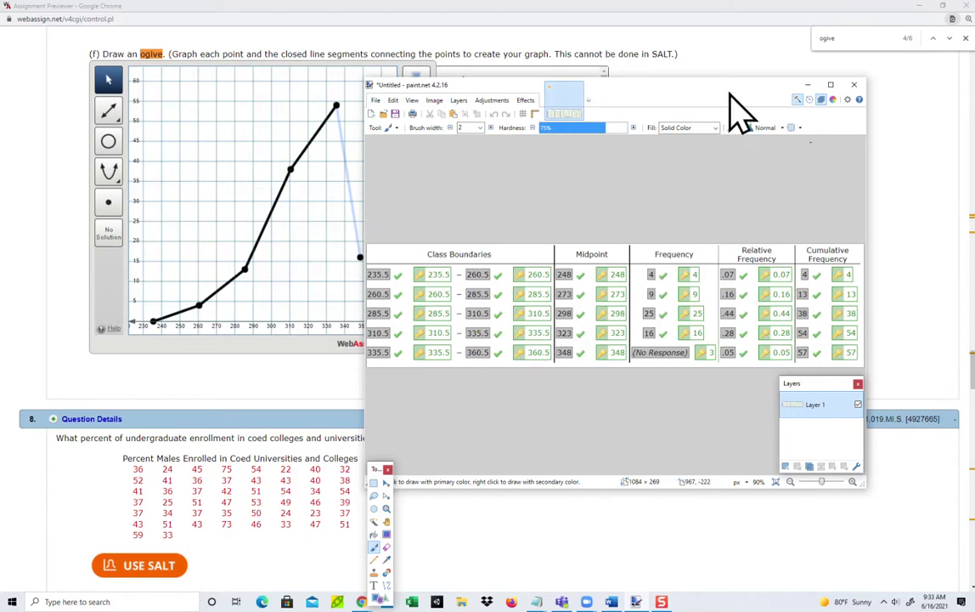
drag(727, 90, 974, 90)
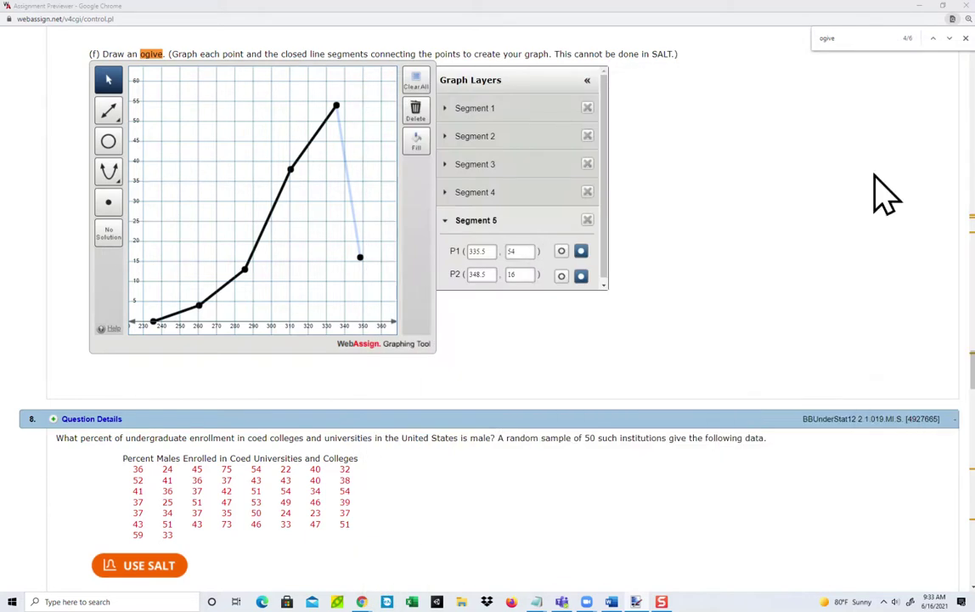
click(490, 273)
drag(490, 274, 408, 267)
text(360.5)
key(Tab)
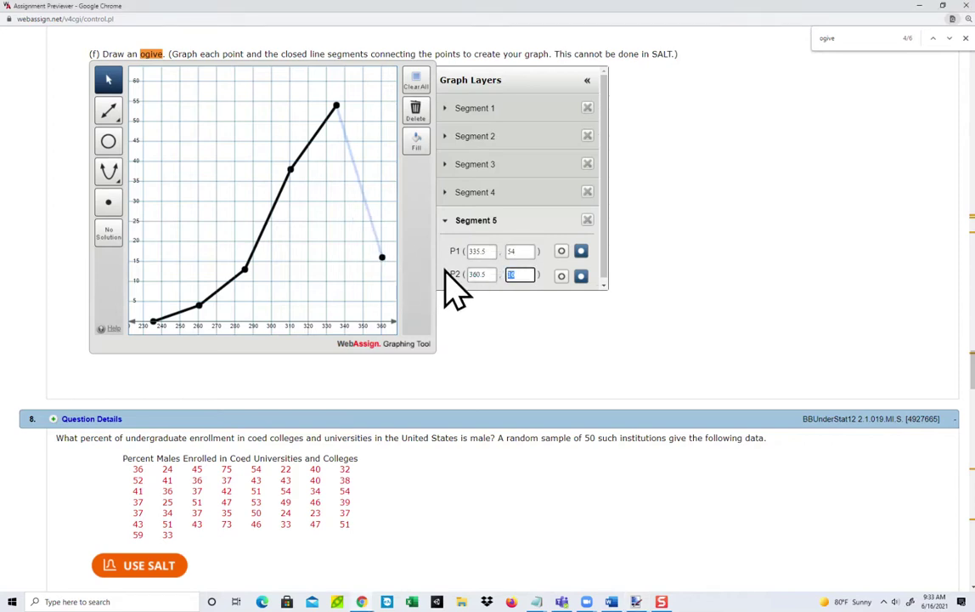
text(57)
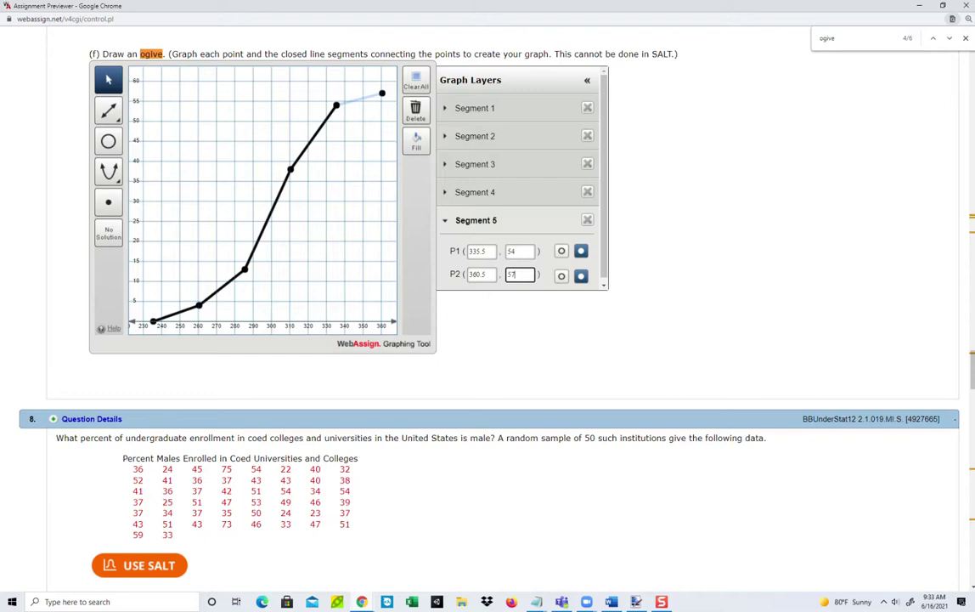
Place the table image beside the graph to compare the class boundaries and cumulative frequencies with the plotted points
drag(974, 75, 712, 73)
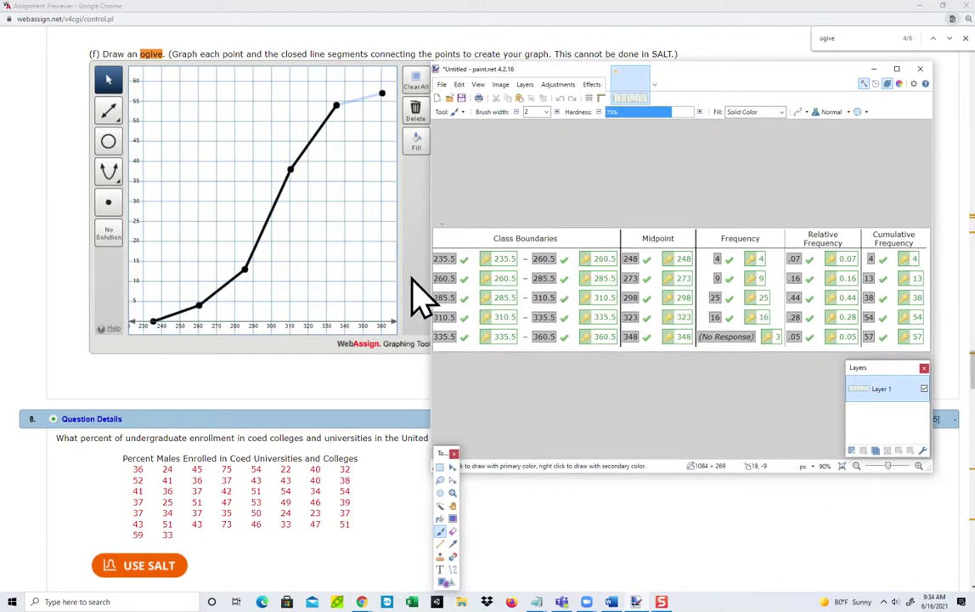